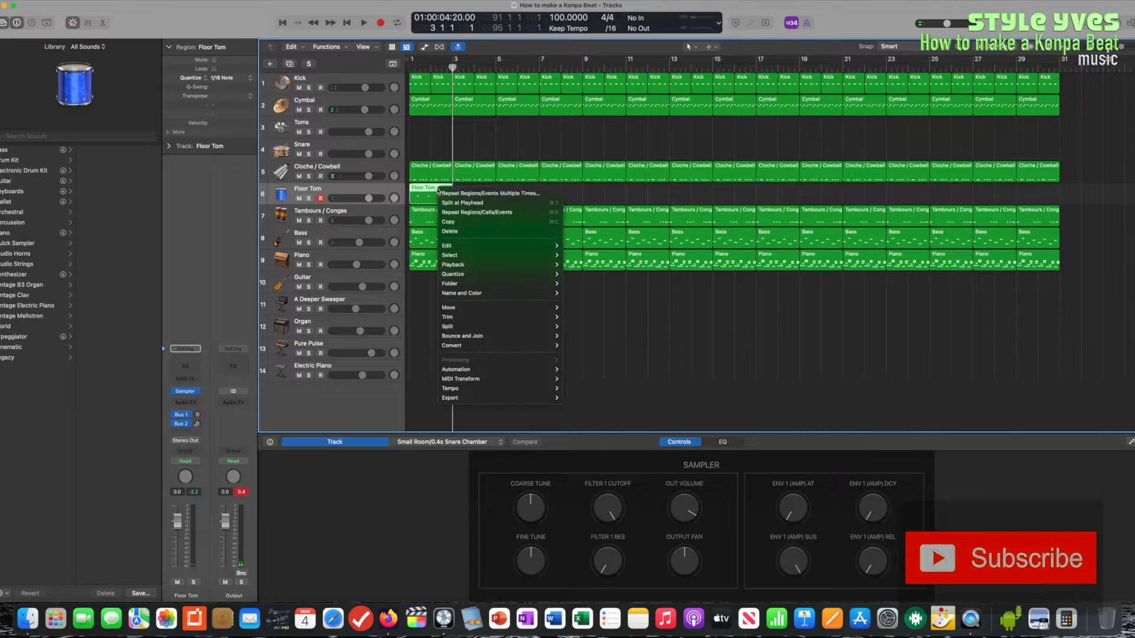
Step: Repeat the two-bar Floor Tom region with 14 copies
{"action": "left_click", "coordinate": [470, 194]}
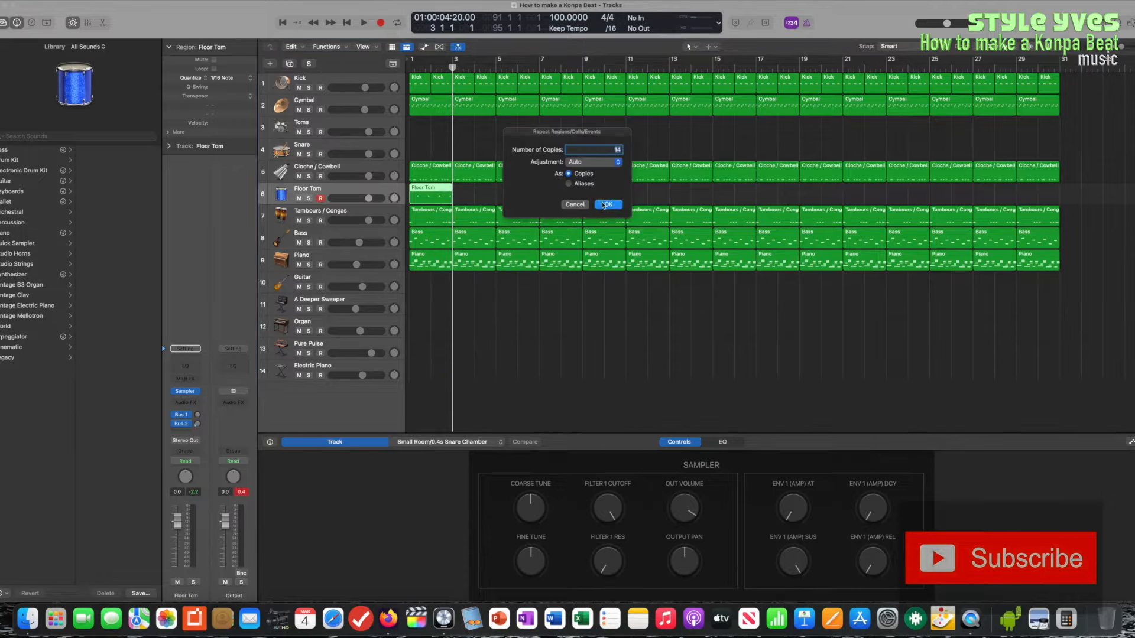
{"action": "left_click", "coordinate": [605, 205]}
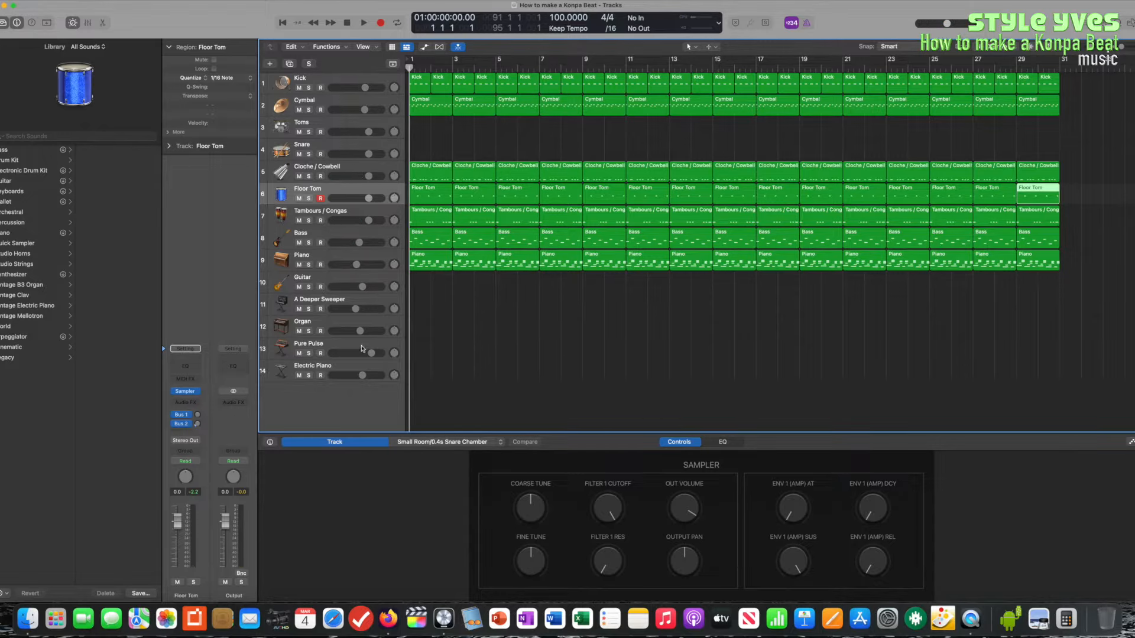
Step: Try out the A Deeper Sweeper and Pure Pulse sounds, and record a part from bar 1 on the Pure Pulse track
{"action": "left_click", "coordinate": [362, 348]}
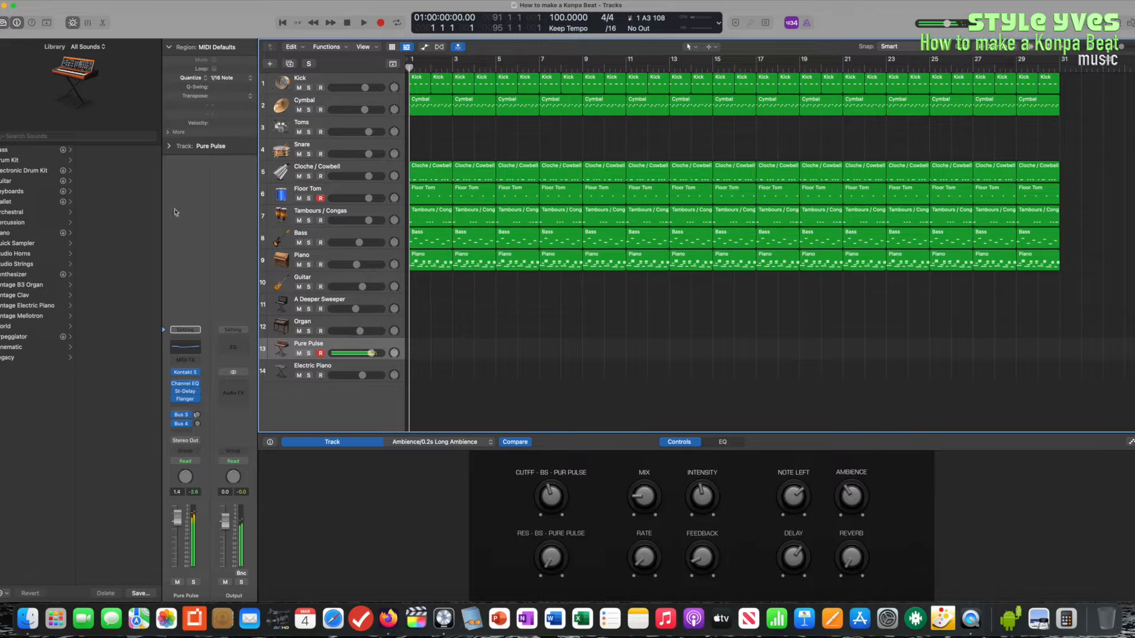
{"action": "left_click", "coordinate": [373, 303]}
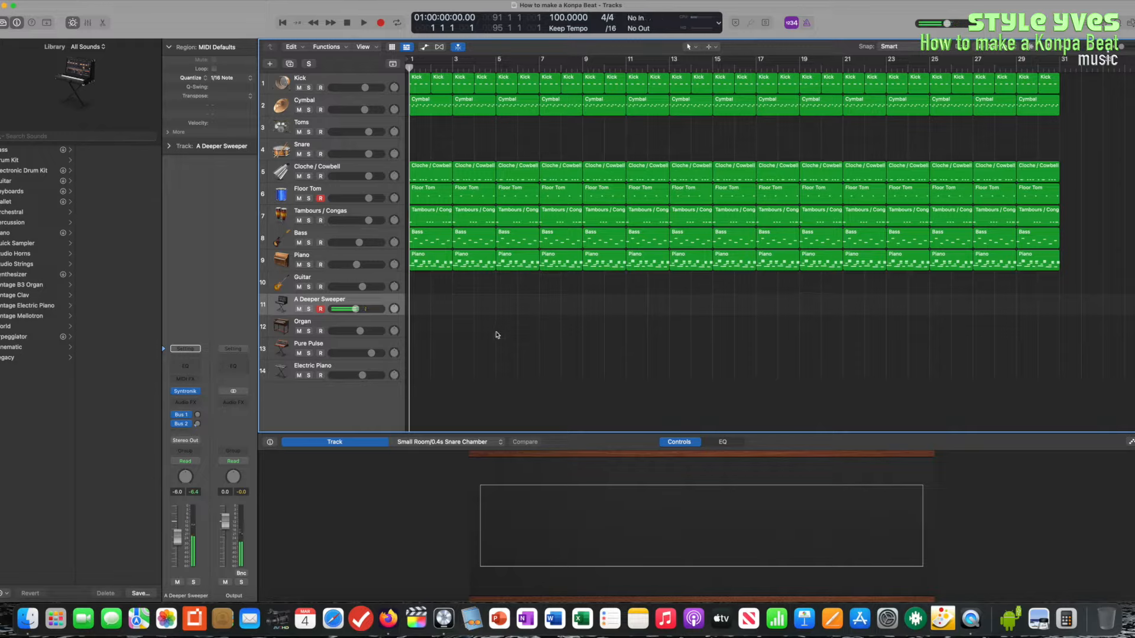
{"action": "left_click", "coordinate": [366, 347]}
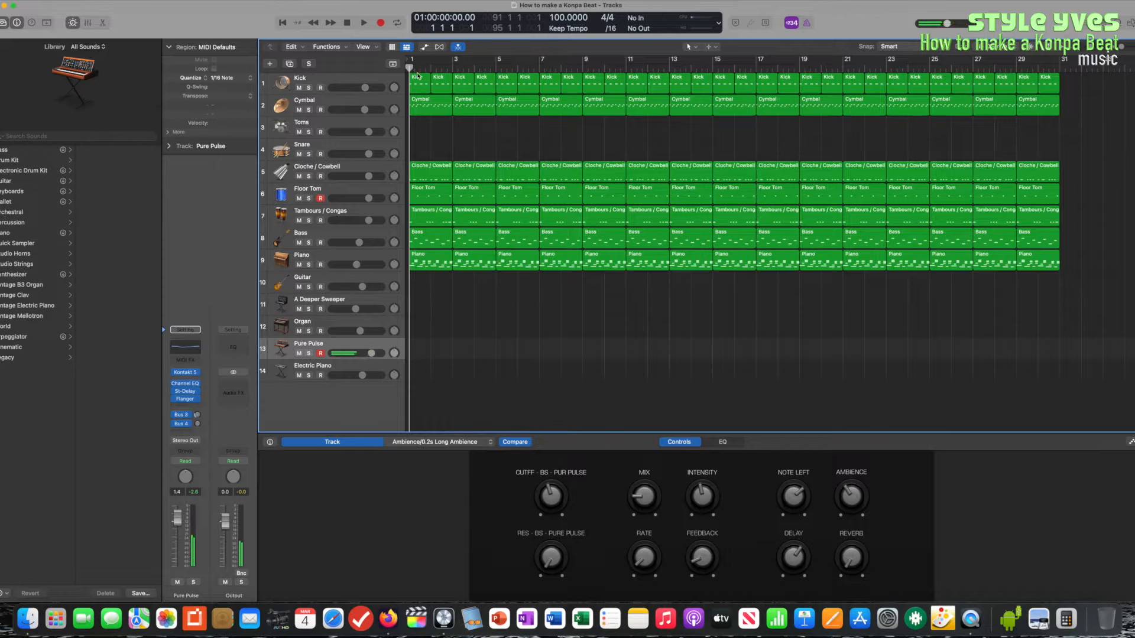
{"action": "left_click", "coordinate": [380, 23]}
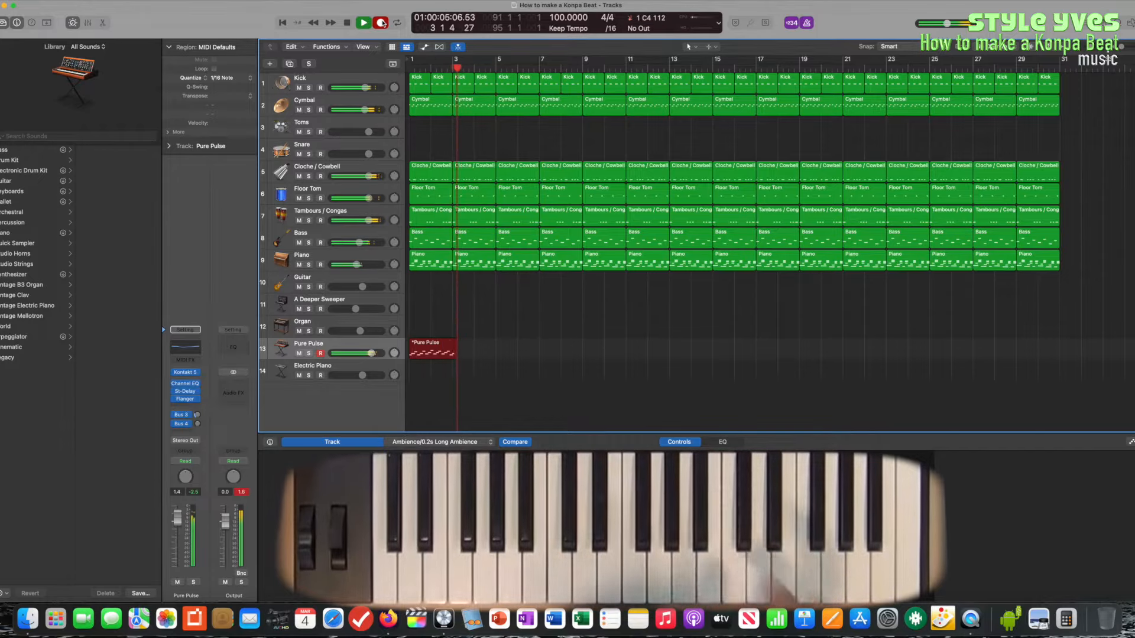
{"action": "key", "text": "space"}
Step: Split the Pure Pulse region at bar 3, keeping the notes that cross the split, and delete the leftover piece
{"action": "left_click", "coordinate": [451, 69]}
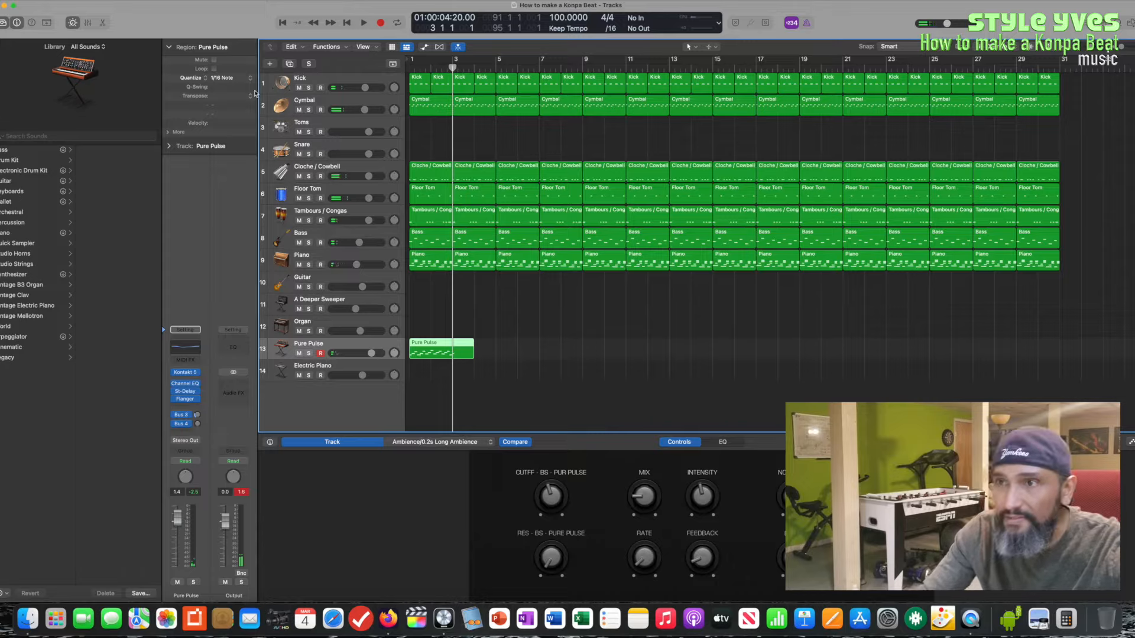
{"action": "right_click", "coordinate": [460, 339]}
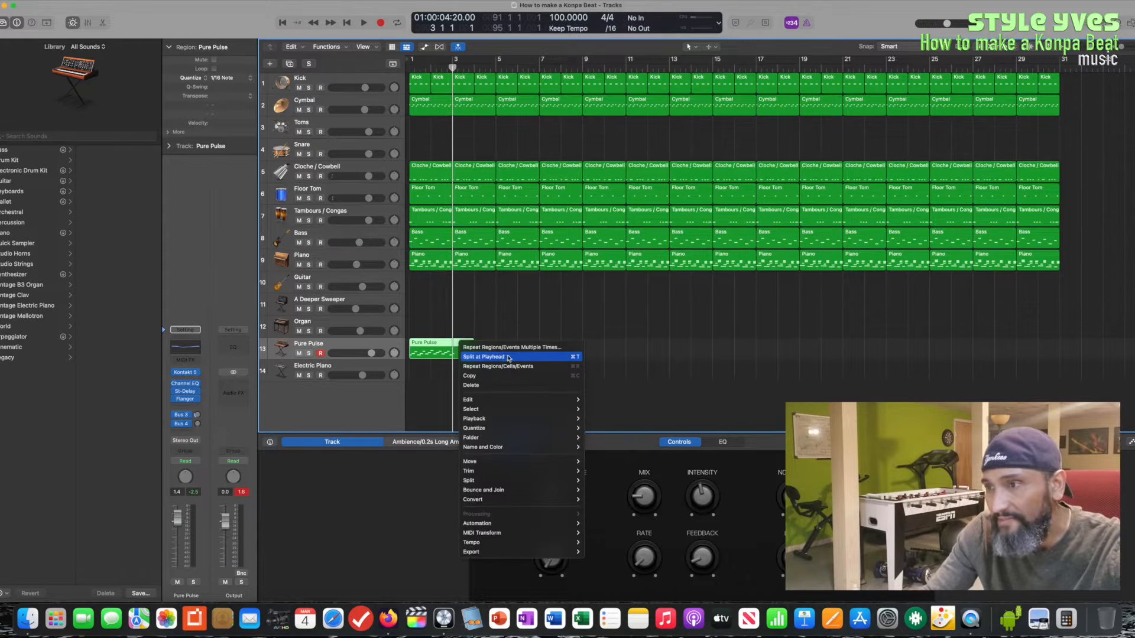
{"action": "left_click", "coordinate": [518, 357]}
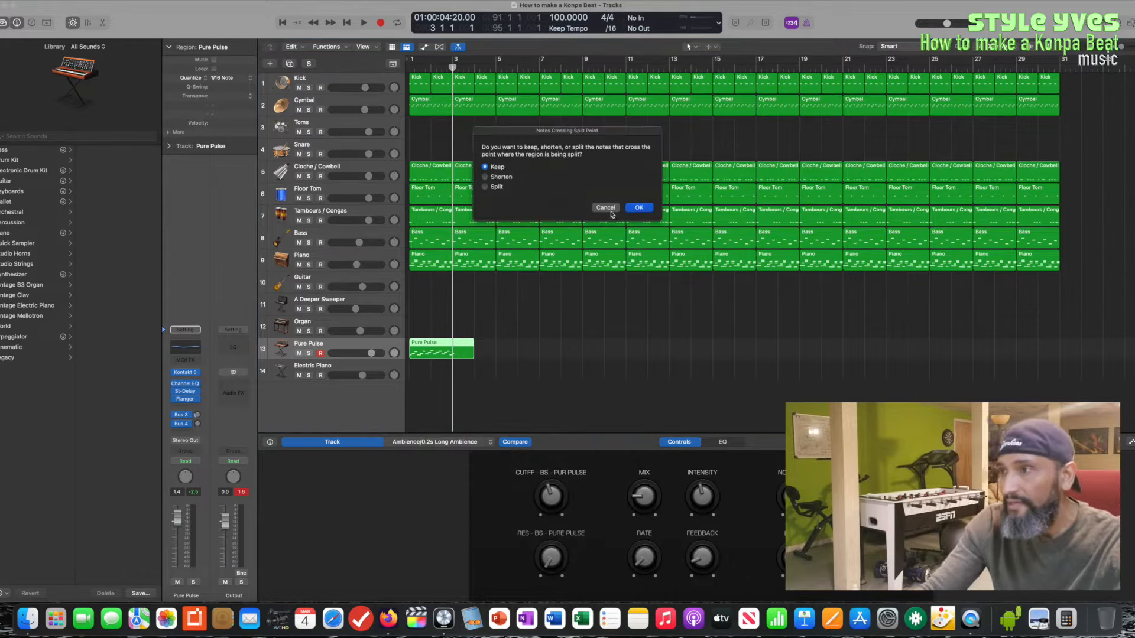
{"action": "left_click", "coordinate": [640, 207]}
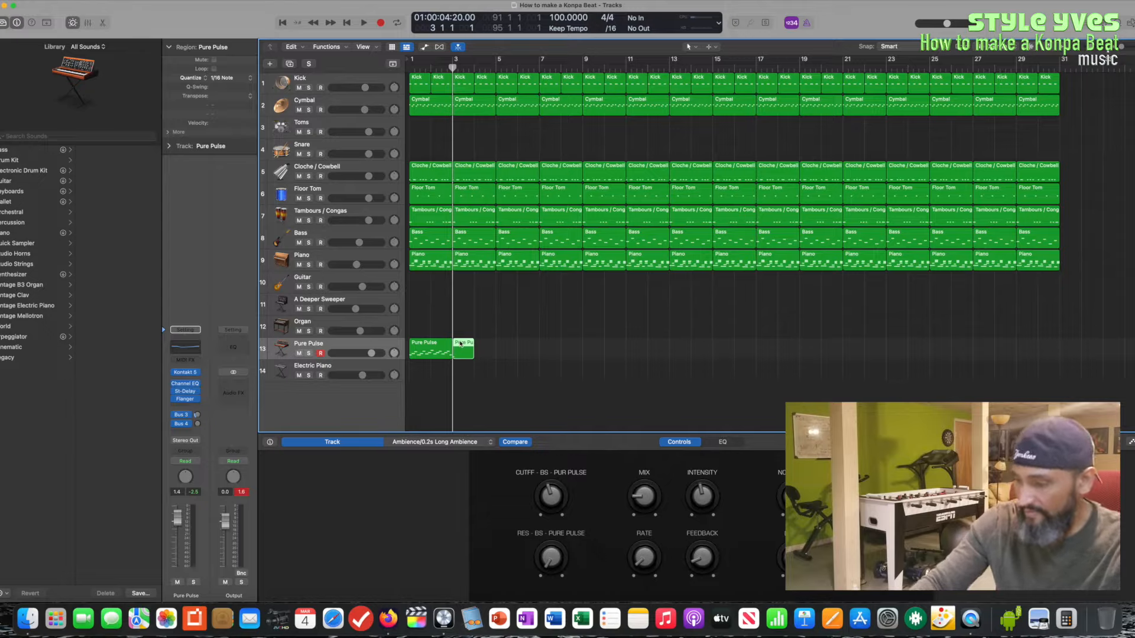
Step: Repeat the two-bar Pure Pulse region with 14 copies
{"action": "right_click", "coordinate": [436, 346]}
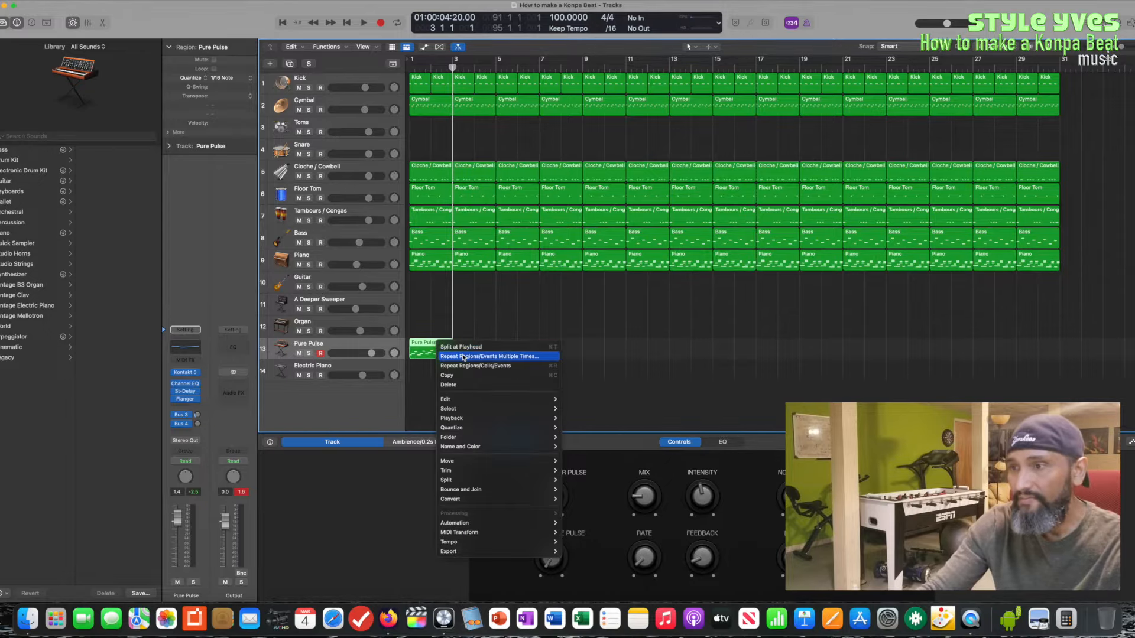
{"action": "left_click", "coordinate": [473, 366]}
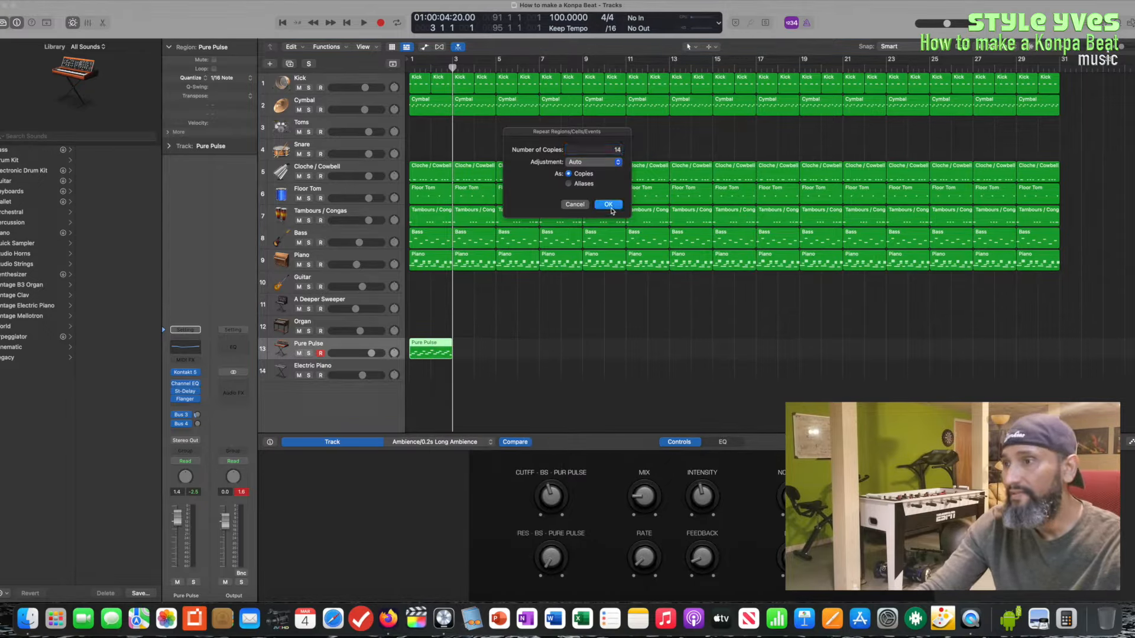
{"action": "left_click", "coordinate": [609, 206]}
Step: Play the arrangement from the beginning to hear the repeated Pure Pulse part, and stop playback
{"action": "key", "text": "Return"}
{"action": "key", "text": "space"}
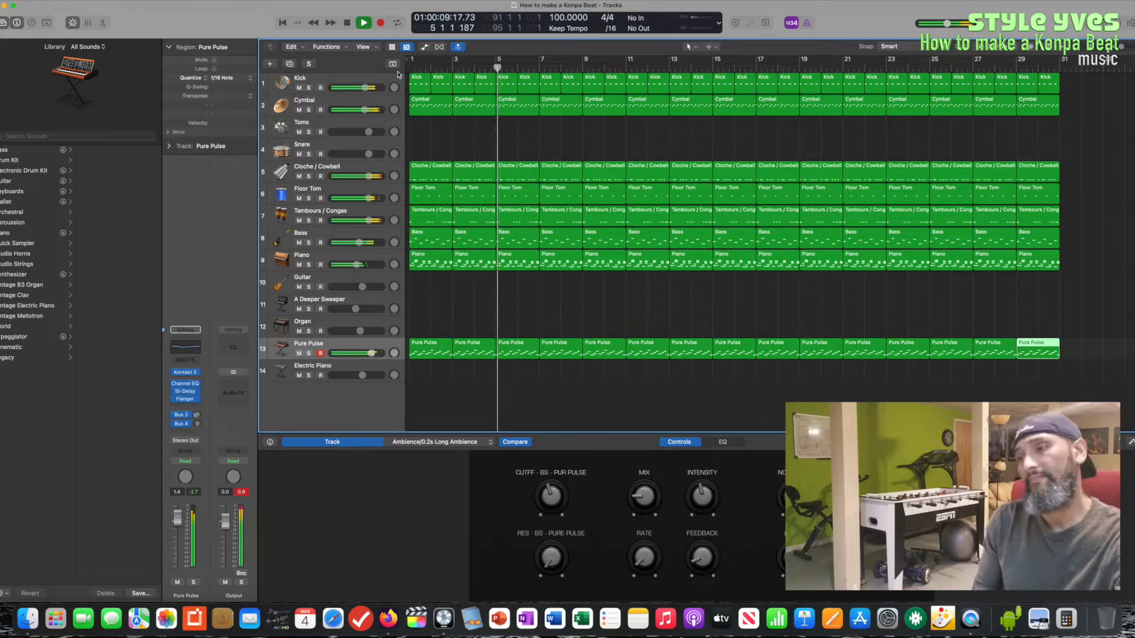
{"action": "key", "text": "space"}
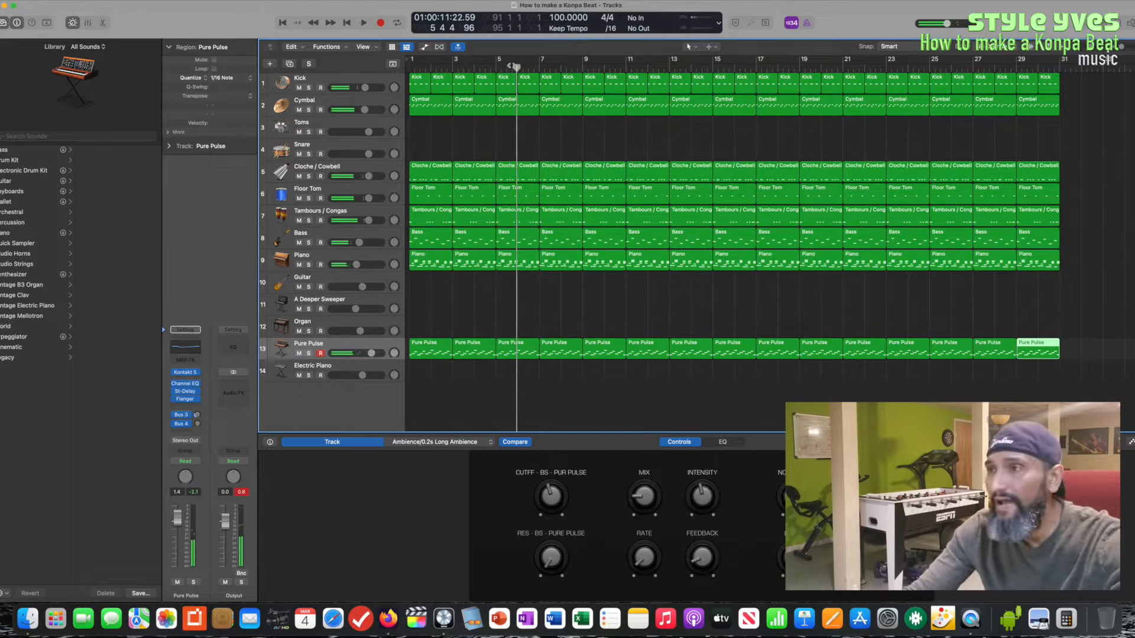
Step: Record a two-bar chord part on the Organ track, starting from bar 1
{"action": "left_click_drag", "start_coordinate": [517, 67], "coordinate": [414, 78]}
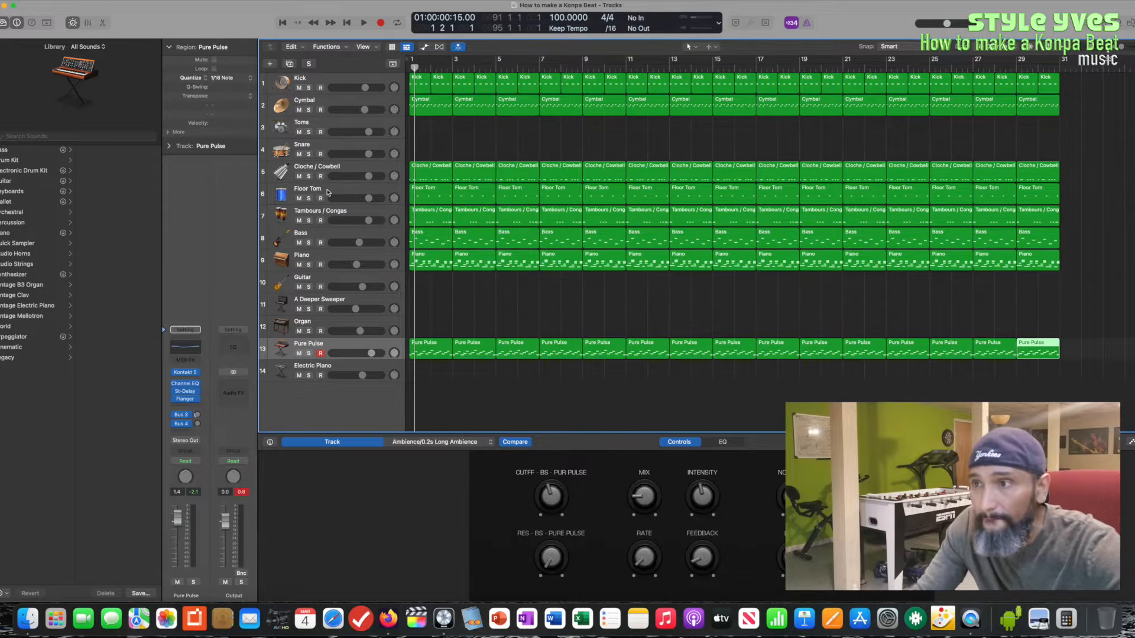
{"action": "left_click", "coordinate": [334, 325]}
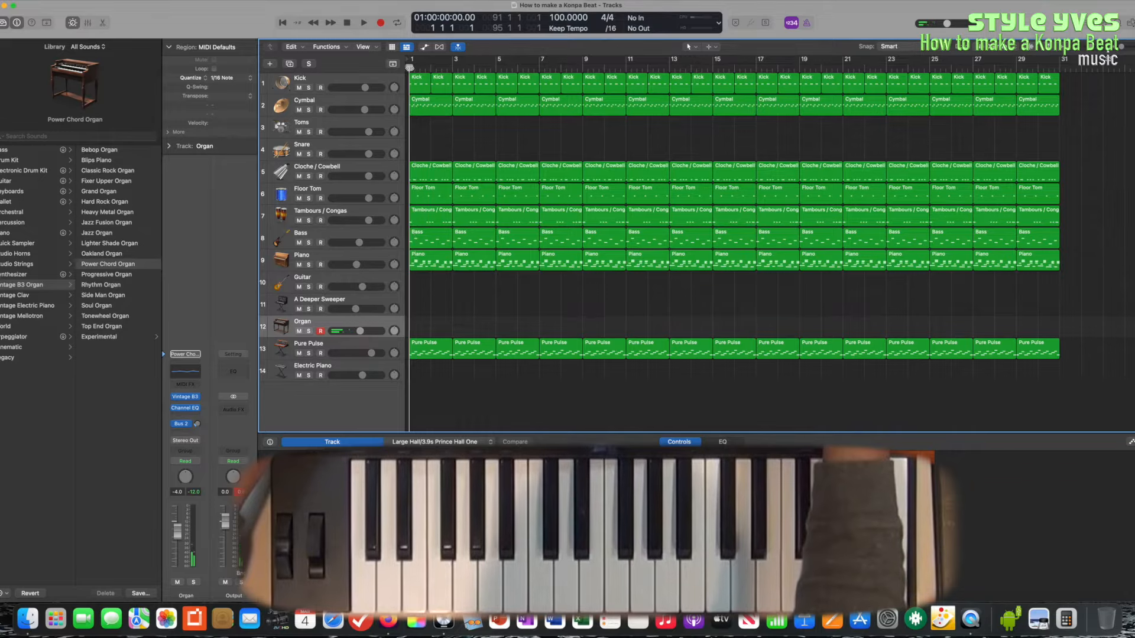
{"action": "left_click", "coordinate": [380, 22]}
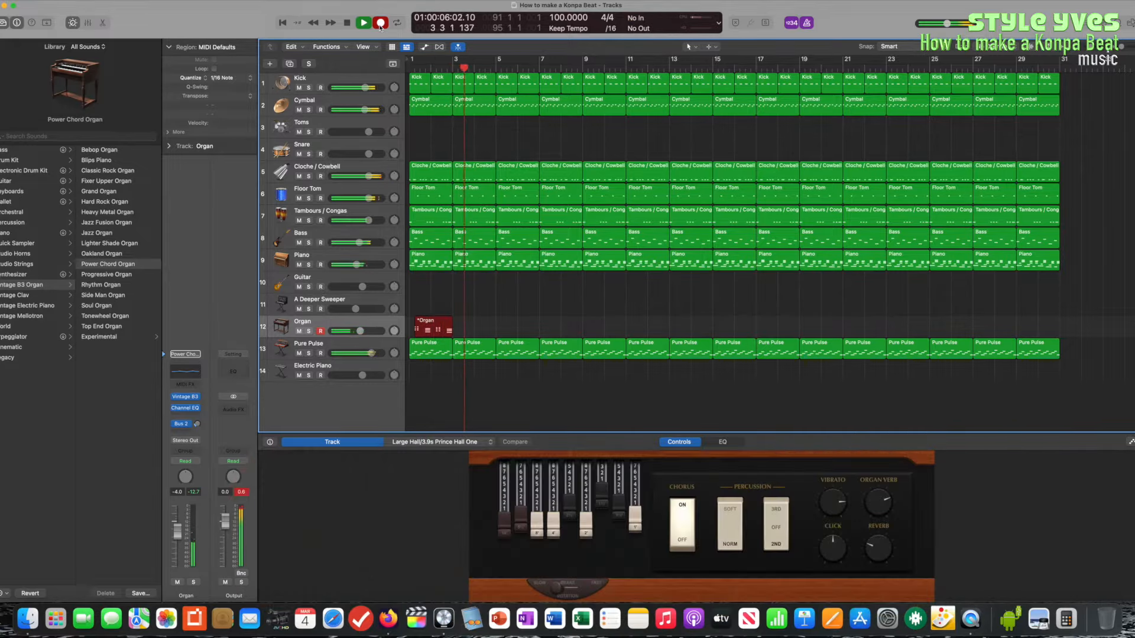
{"action": "left_click", "coordinate": [380, 23]}
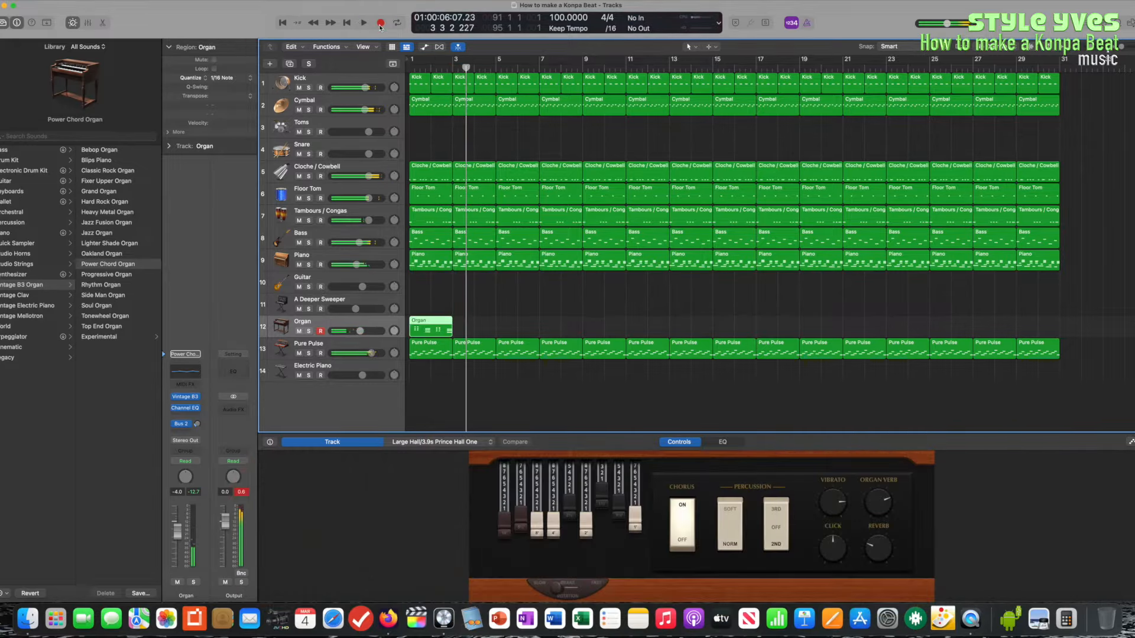
Step: Repeat the recorded Organ region with 14 copies
{"action": "right_click", "coordinate": [423, 323]}
{"action": "left_click", "coordinate": [467, 327]}
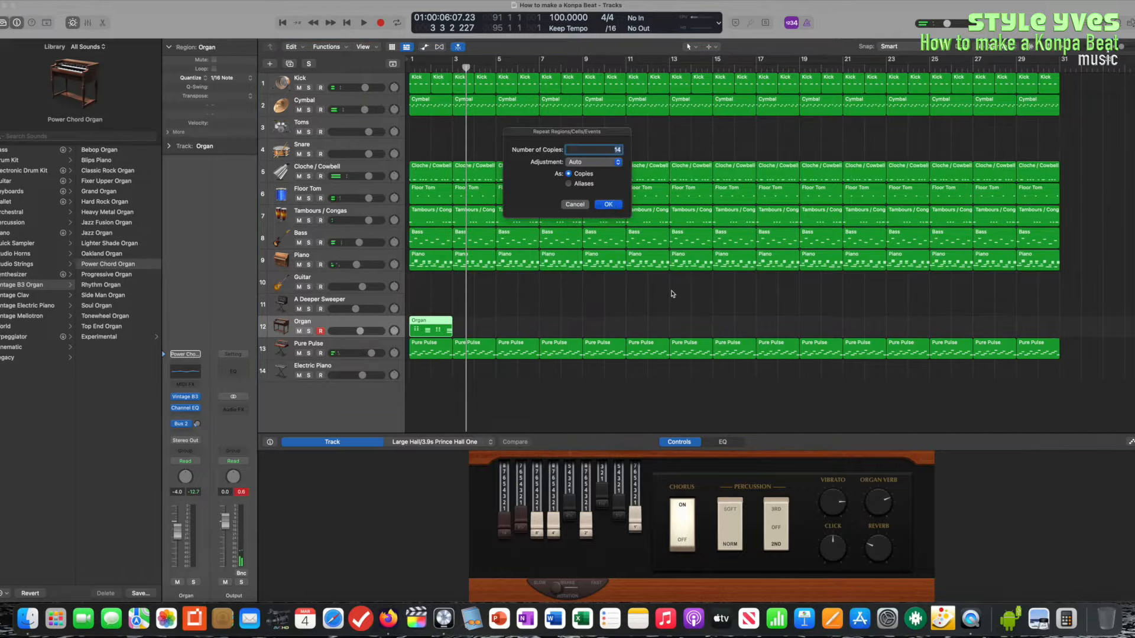
{"action": "left_click", "coordinate": [610, 205]}
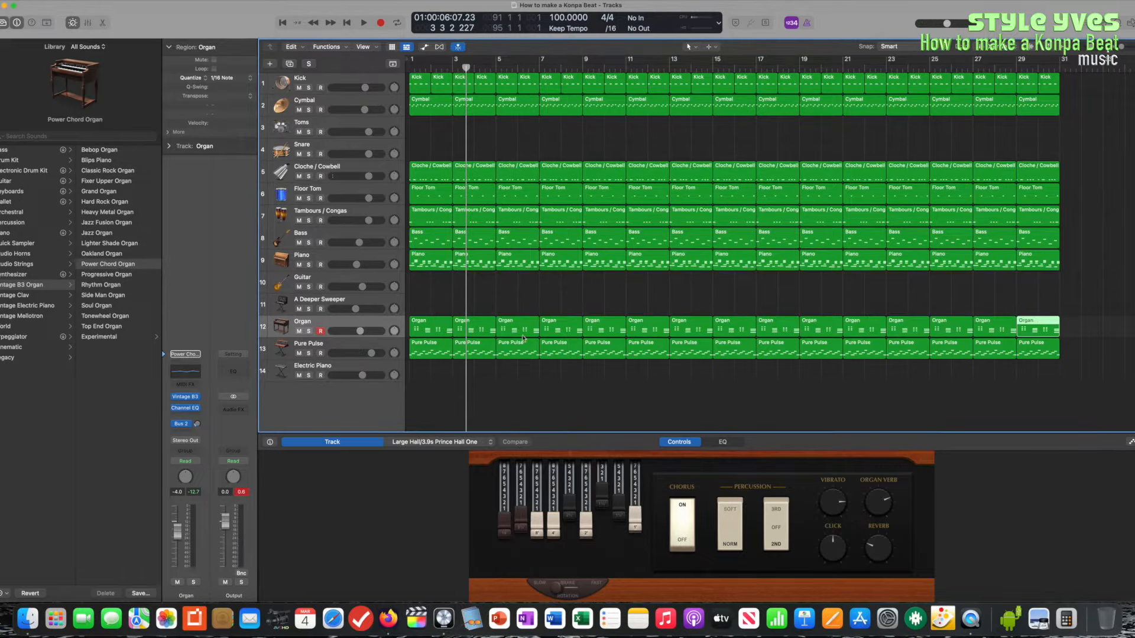
Step: Record a part on the Guitar track, starting from bar 1 and running past bar 3
{"action": "left_click", "coordinate": [368, 302]}
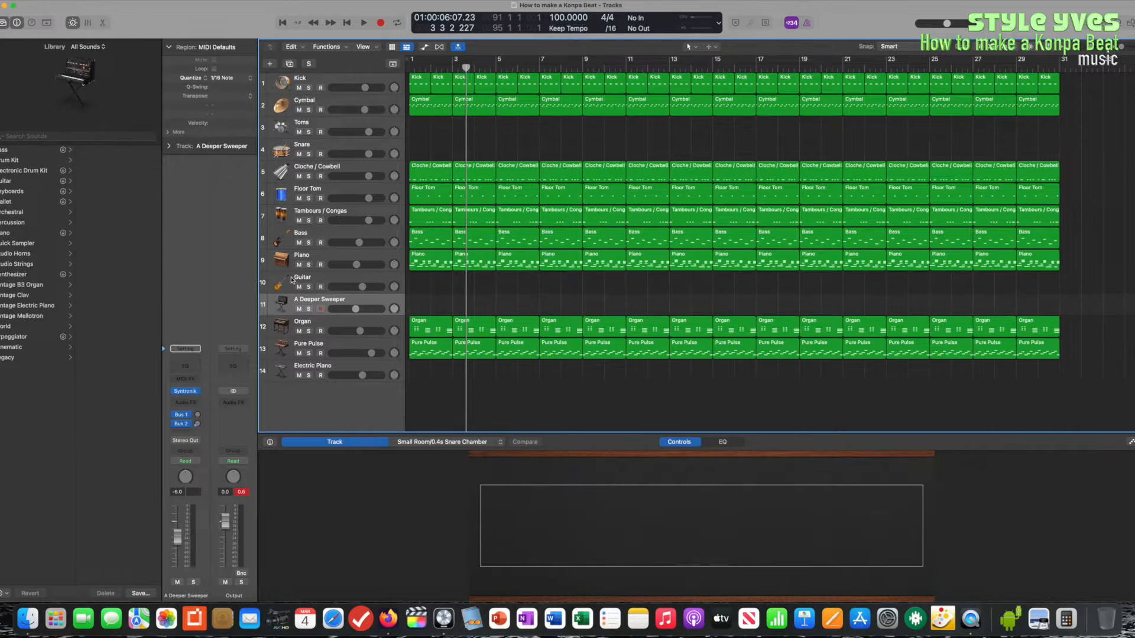
{"action": "left_click", "coordinate": [358, 280]}
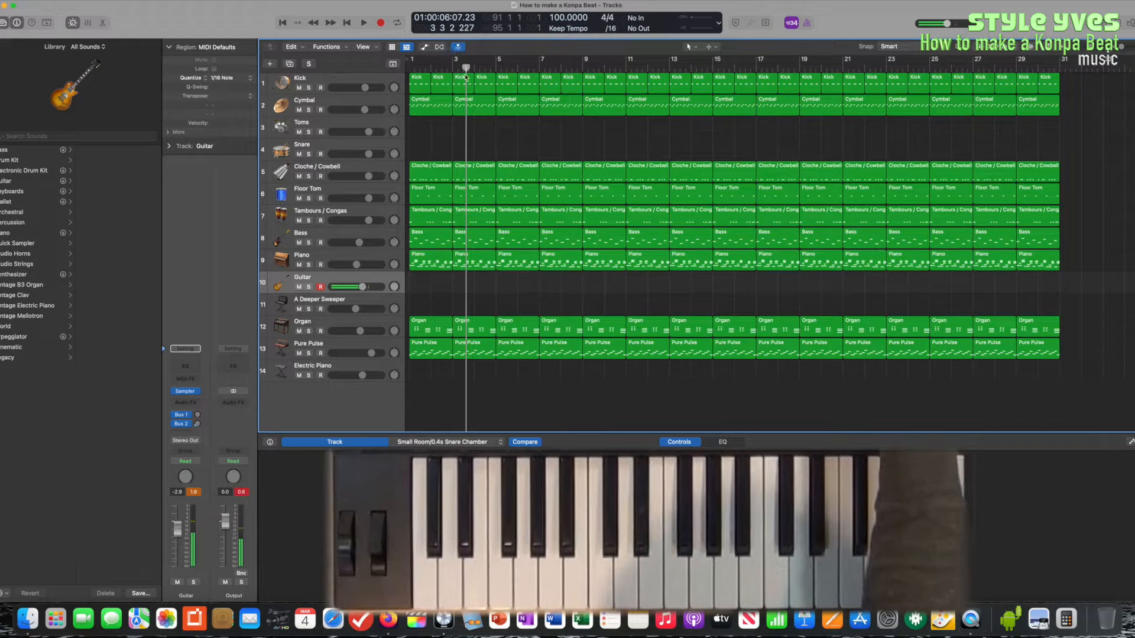
{"action": "left_click_drag", "start_coordinate": [466, 67], "coordinate": [409, 67]}
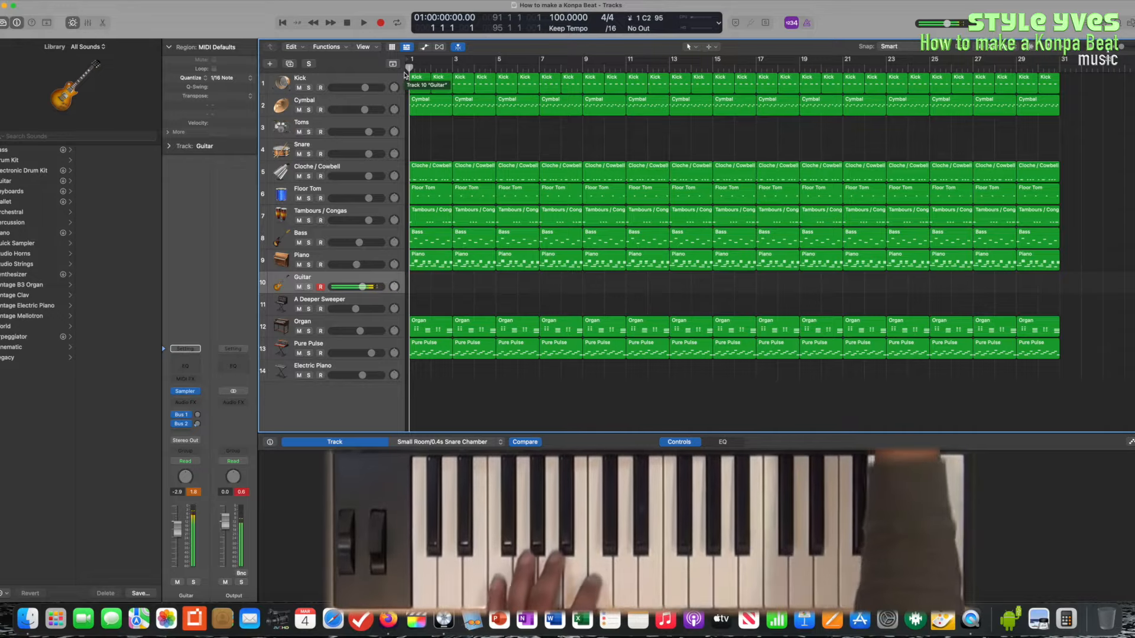
{"action": "left_click", "coordinate": [381, 23]}
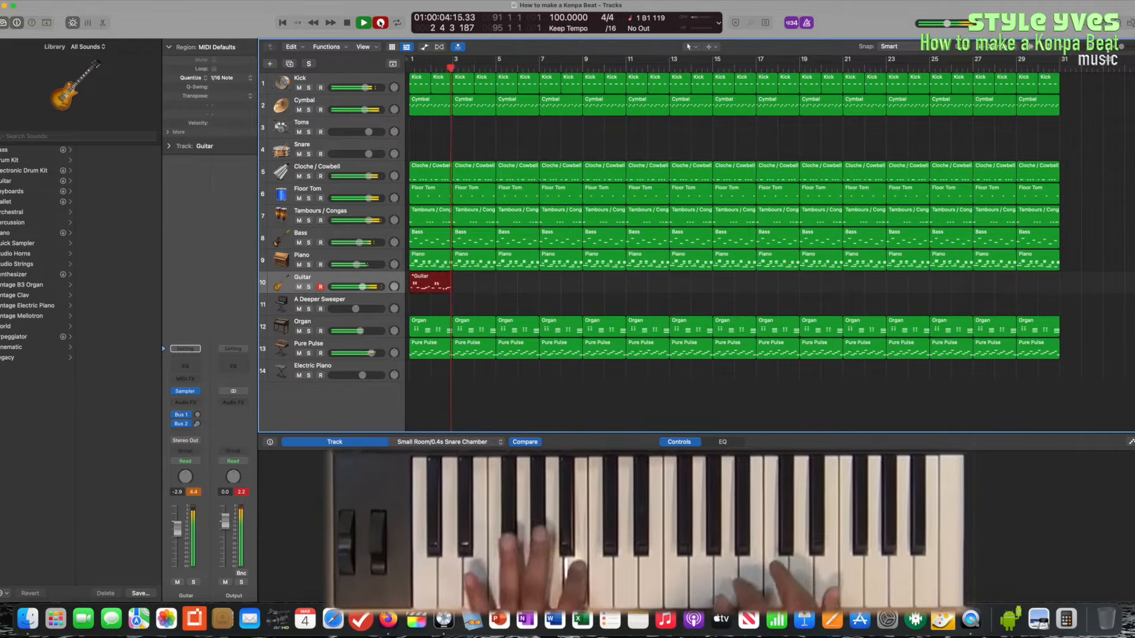
{"action": "left_click", "coordinate": [381, 23]}
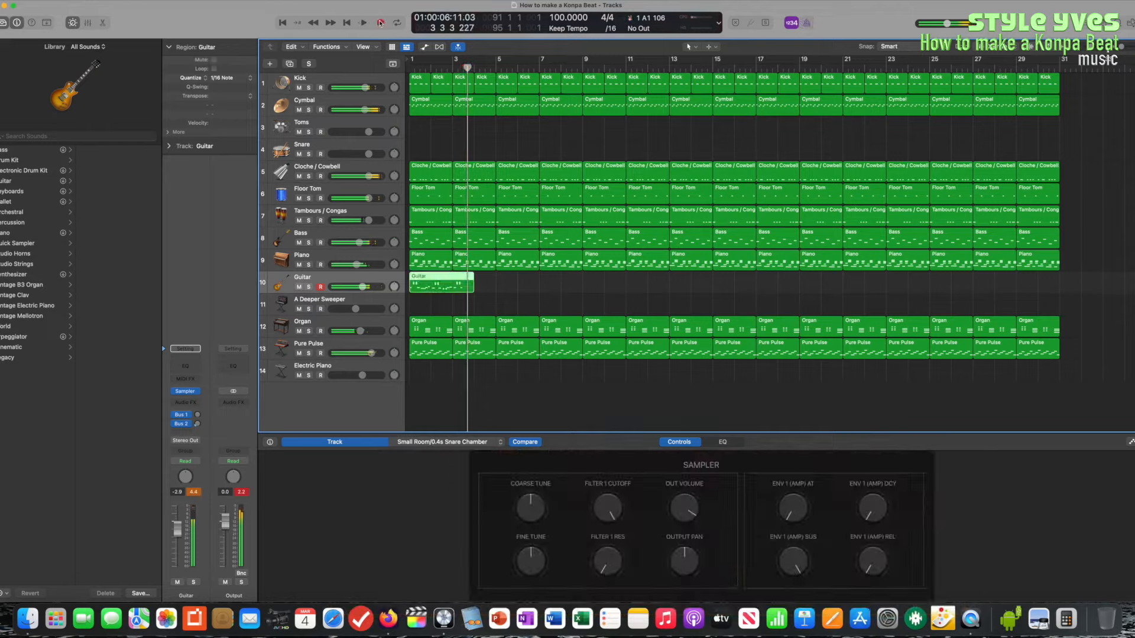
Step: Split the Guitar region at bar 3 and delete the leftover piece
{"action": "left_click_drag", "start_coordinate": [464, 68], "coordinate": [452, 68]}
{"action": "right_click", "coordinate": [461, 282]}
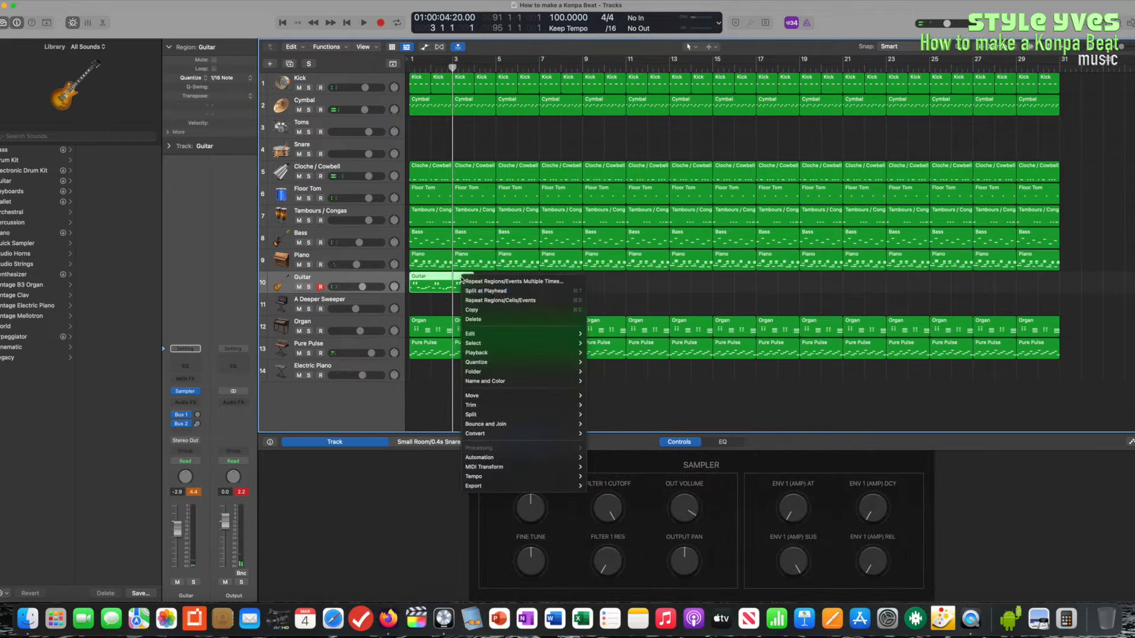
{"action": "left_click", "coordinate": [507, 292]}
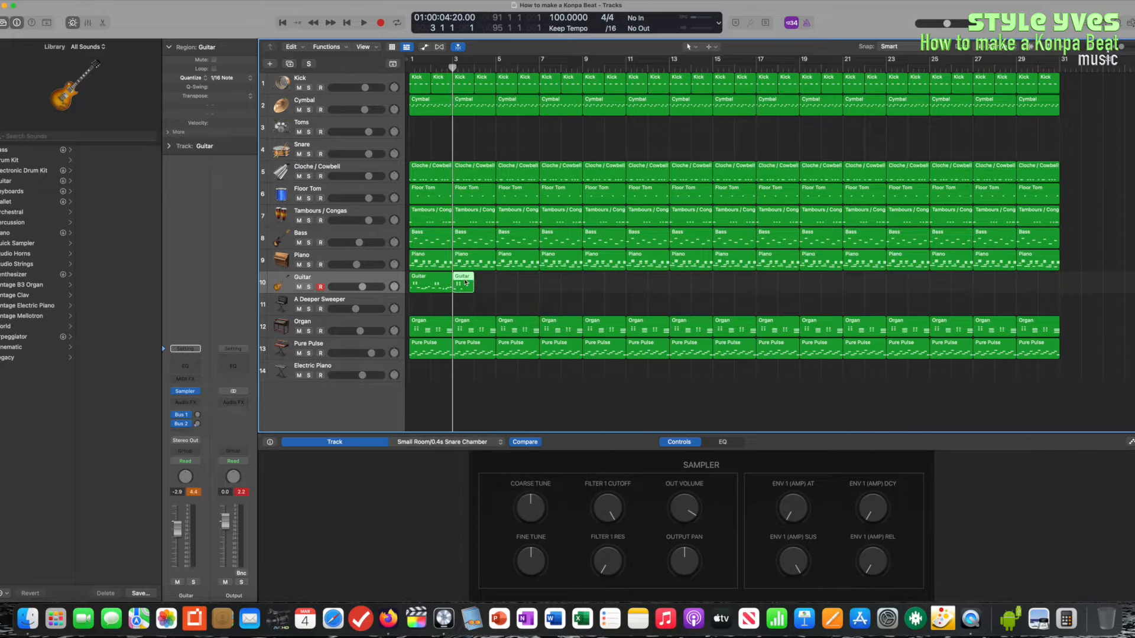
Step: Repeat the two-bar Guitar region with 14 copies
{"action": "right_click", "coordinate": [431, 281]}
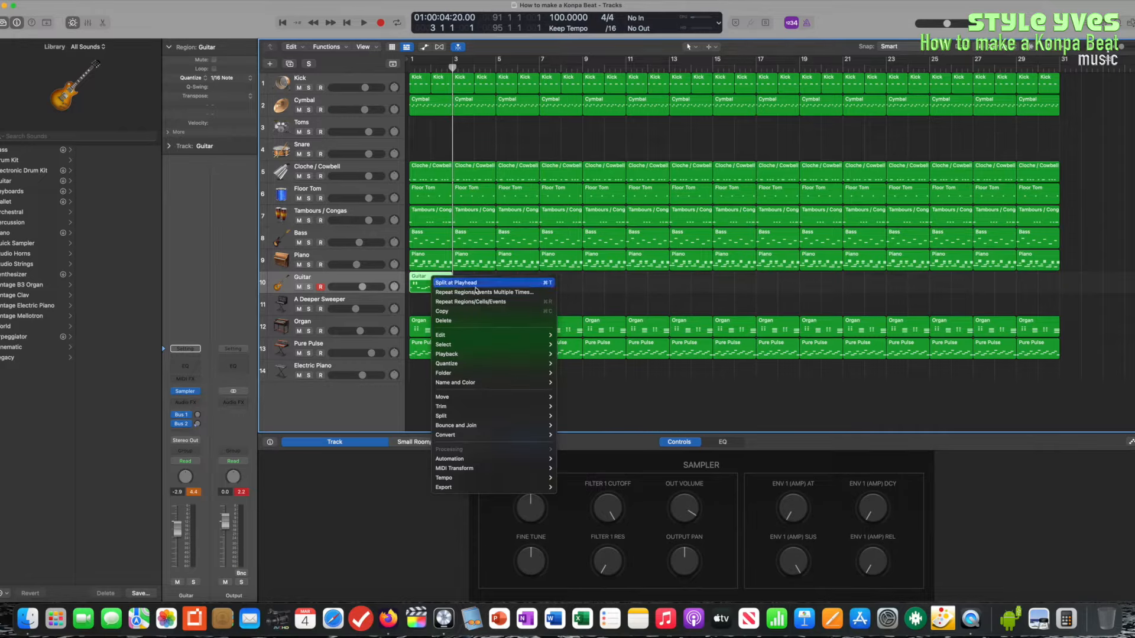
{"action": "left_click", "coordinate": [479, 289]}
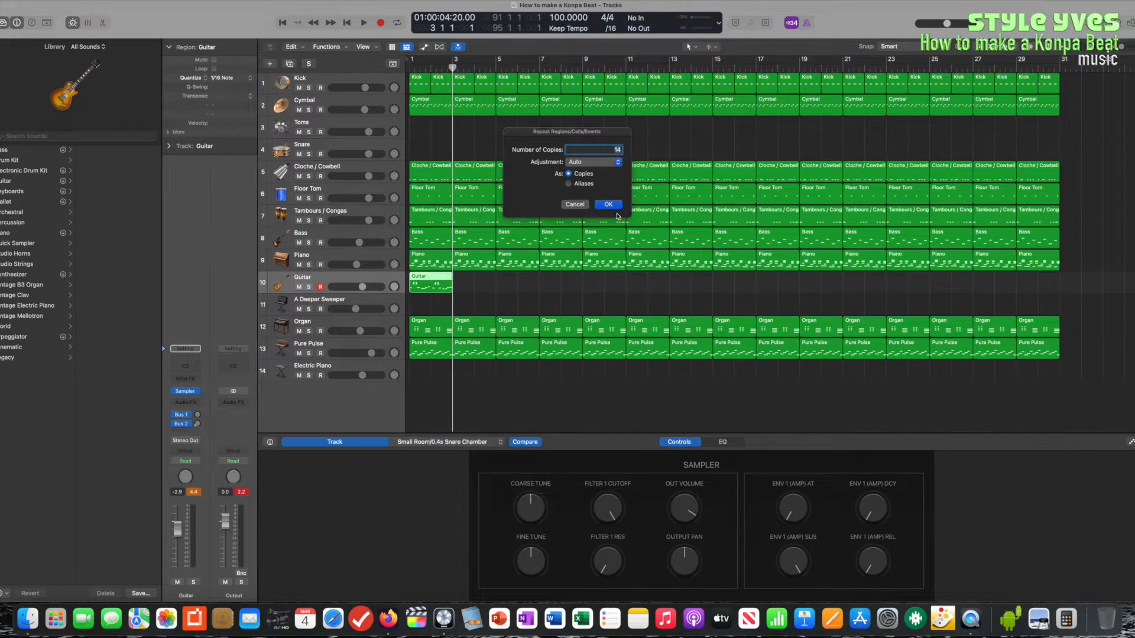
{"action": "left_click", "coordinate": [614, 208]}
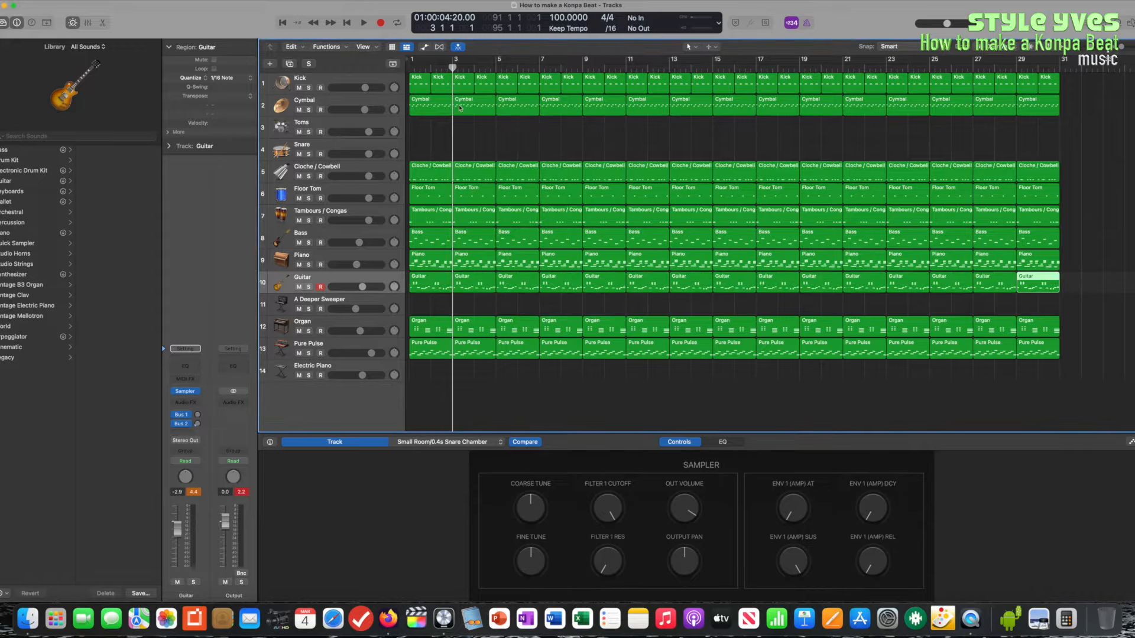
Step: Play the arrangement to check how the Guitar part sits with the other tracks, and stop playback
{"action": "key", "text": "Return"}
{"action": "key", "text": "space"}
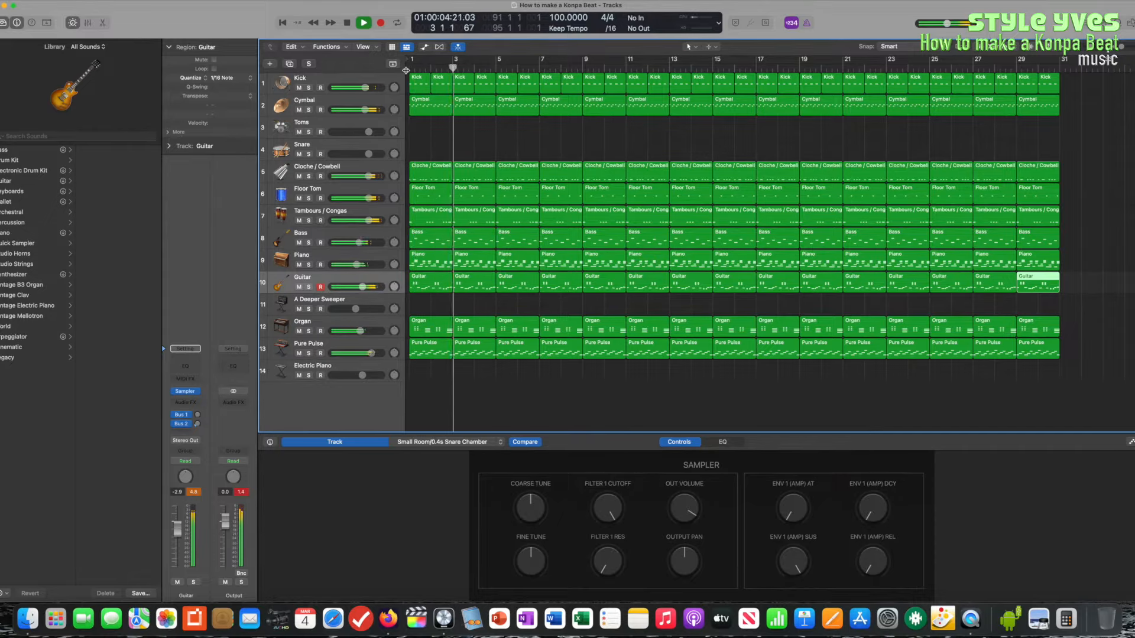
{"action": "key", "text": "space"}
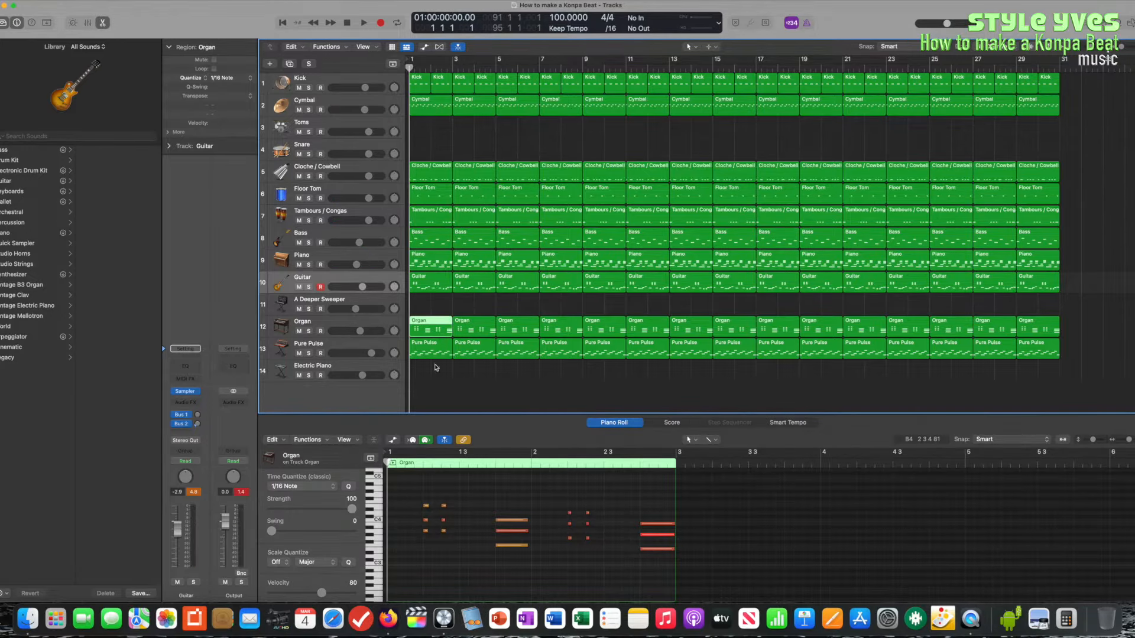
Step: Record a four-bar melody on the Electric Piano track from bar 1 and play it back from the start
{"action": "left_click", "coordinate": [366, 373]}
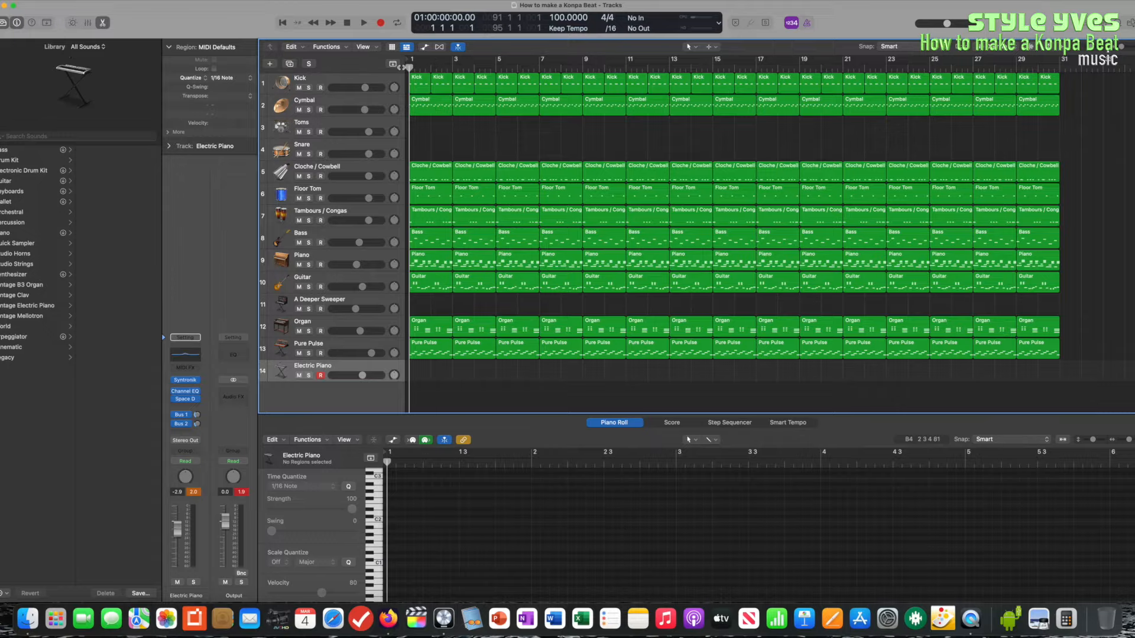
{"action": "left_click", "coordinate": [380, 23]}
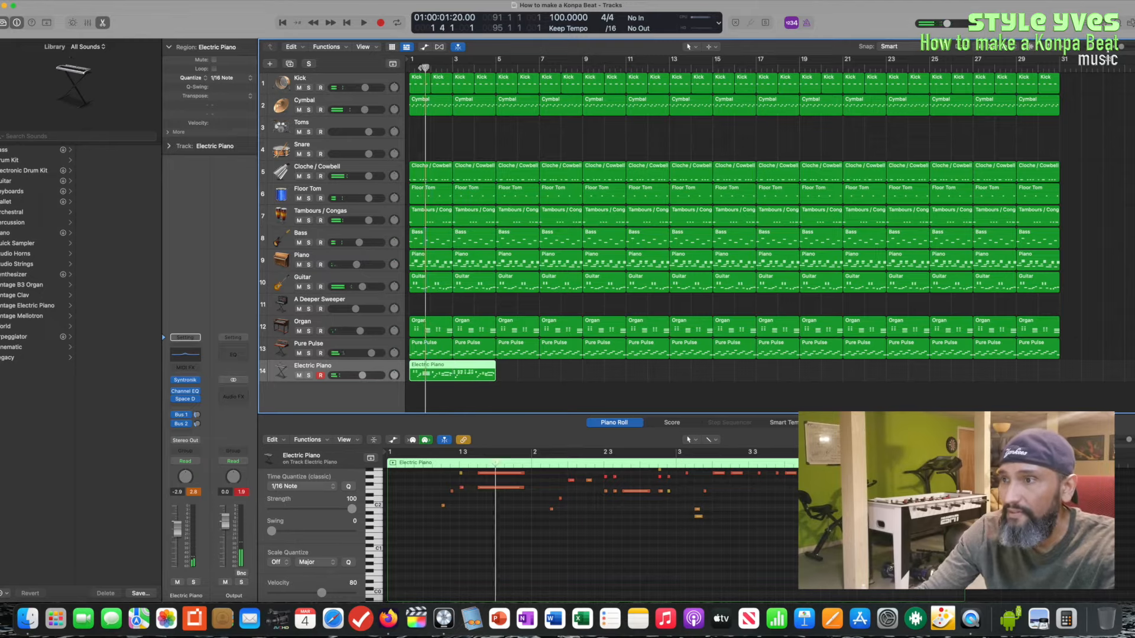
{"action": "left_click_drag", "start_coordinate": [424, 67], "coordinate": [403, 68]}
{"action": "key", "text": "space"}
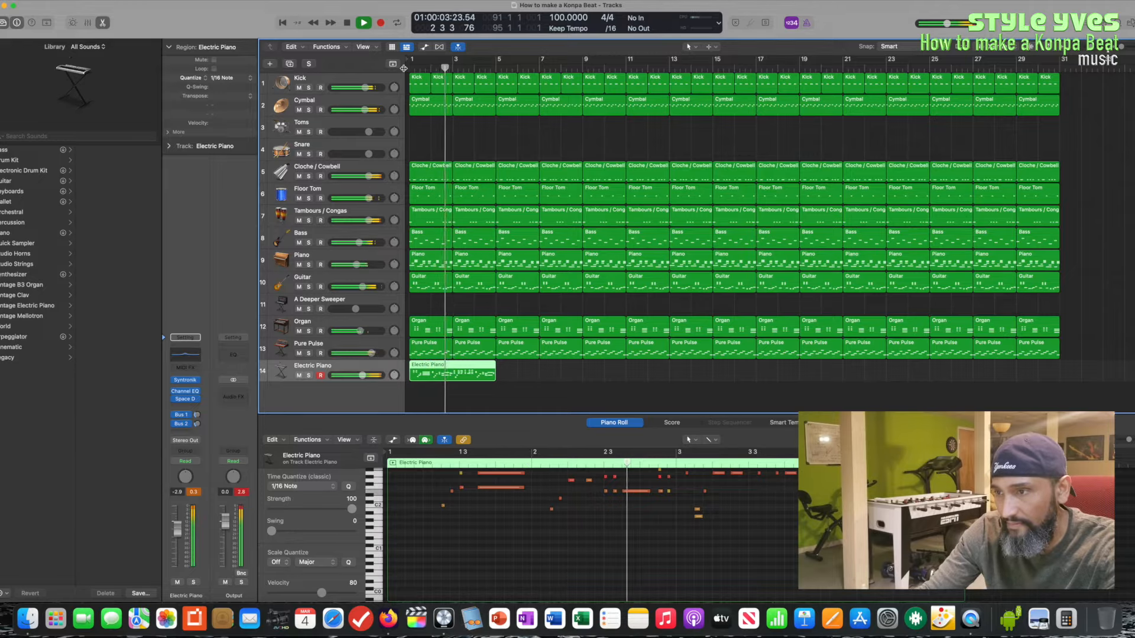
Step: Stop playback, split the Electric Piano region at bar 3 and delete the leftover piece
{"action": "key", "text": "space"}
{"action": "mouse_move", "coordinate": [453, 68]}
{"action": "left_mouse_down"}
{"action": "mouse_move", "coordinate": [498, 69]}
{"action": "mouse_move", "coordinate": [452, 79]}
{"action": "left_mouse_up"}
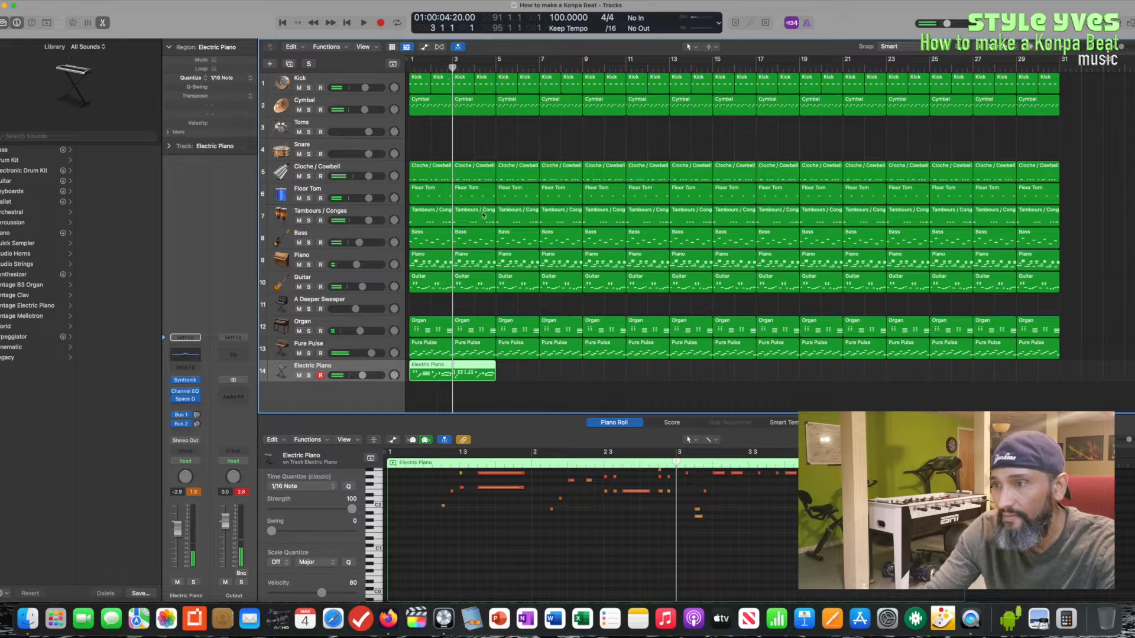
{"action": "right_click", "coordinate": [474, 370]}
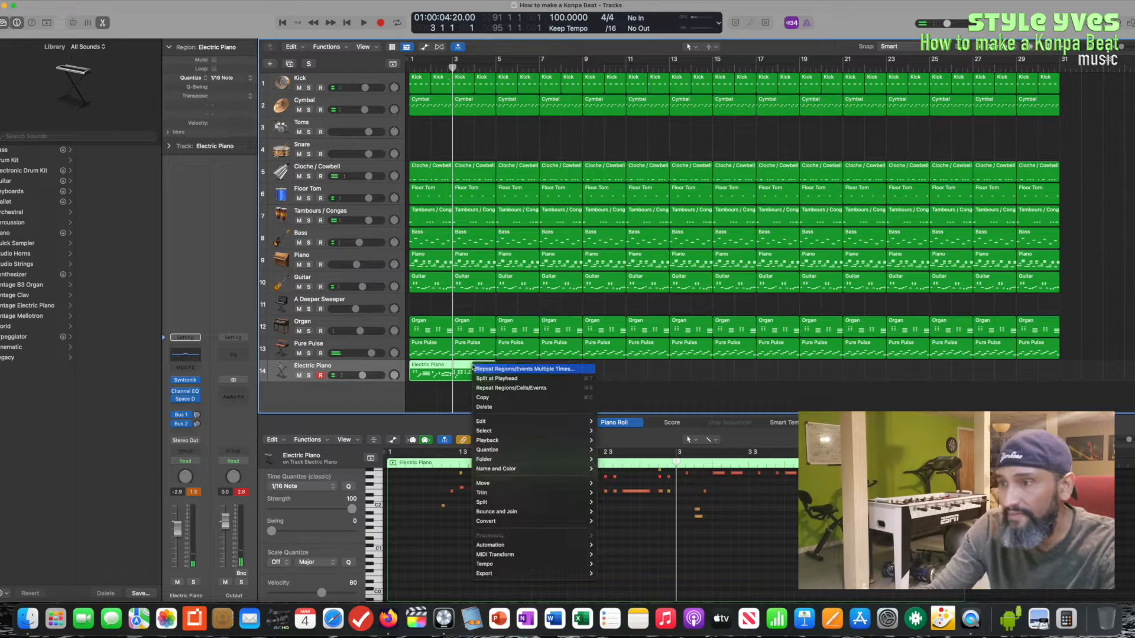
{"action": "left_click", "coordinate": [521, 382]}
{"action": "key", "text": "Delete"}
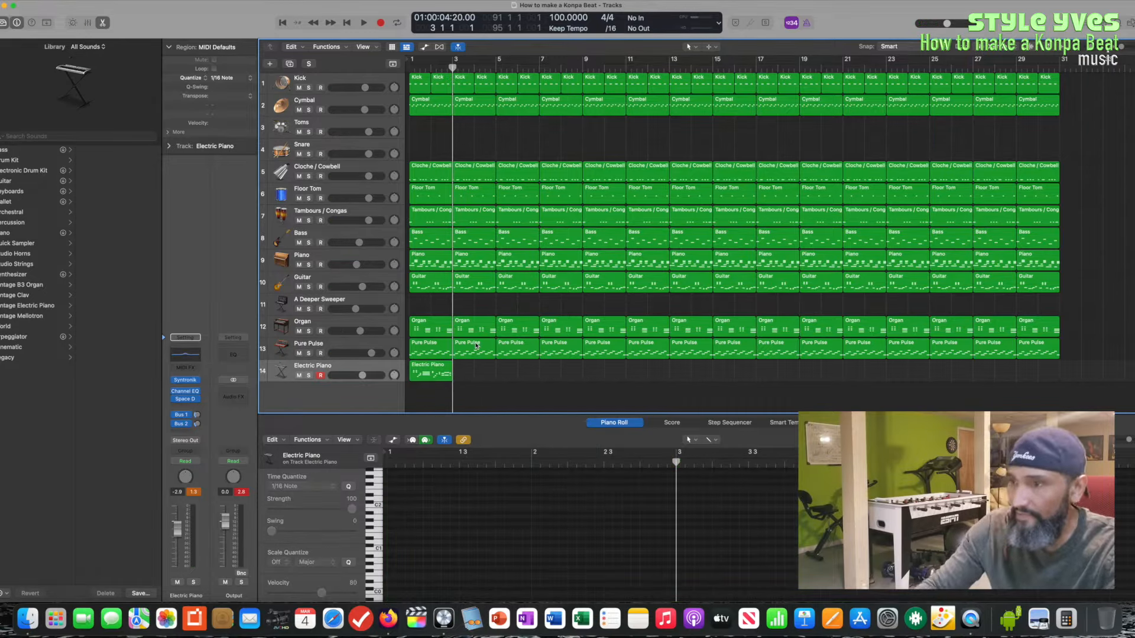
Step: Repeat the two-bar Electric Piano region with 14 copies
{"action": "right_click", "coordinate": [431, 367]}
{"action": "left_click", "coordinate": [484, 381]}
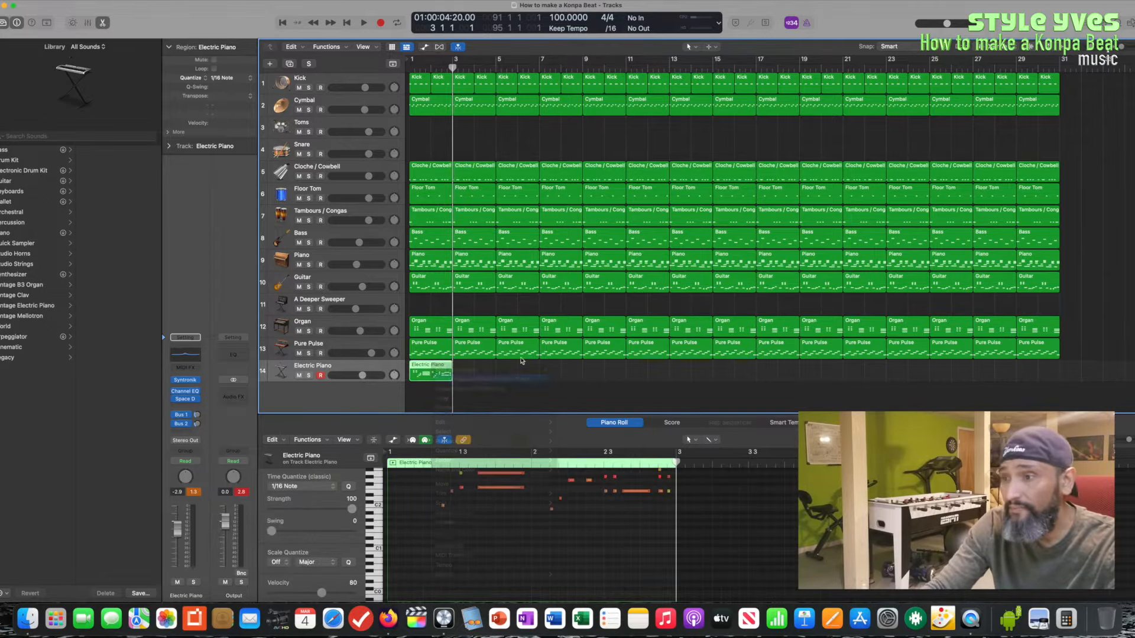
{"action": "left_click", "coordinate": [608, 205]}
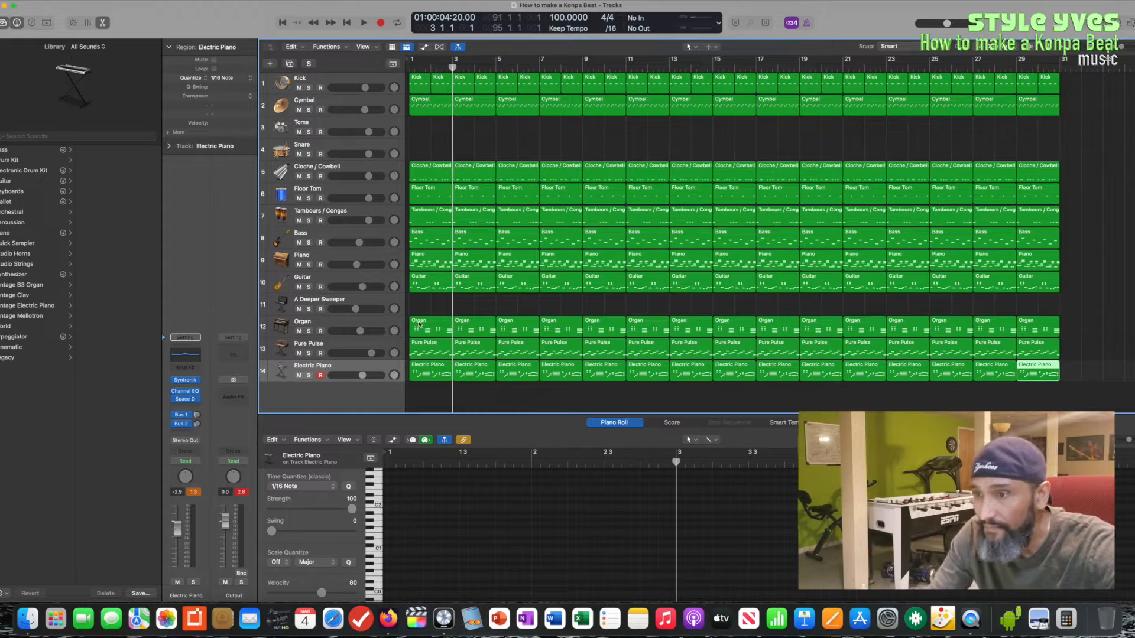
Step: Try out the Toms and Snare sounds and record a short two-hit fill around bar 3 on the Snare track
{"action": "left_click", "coordinate": [570, 120]}
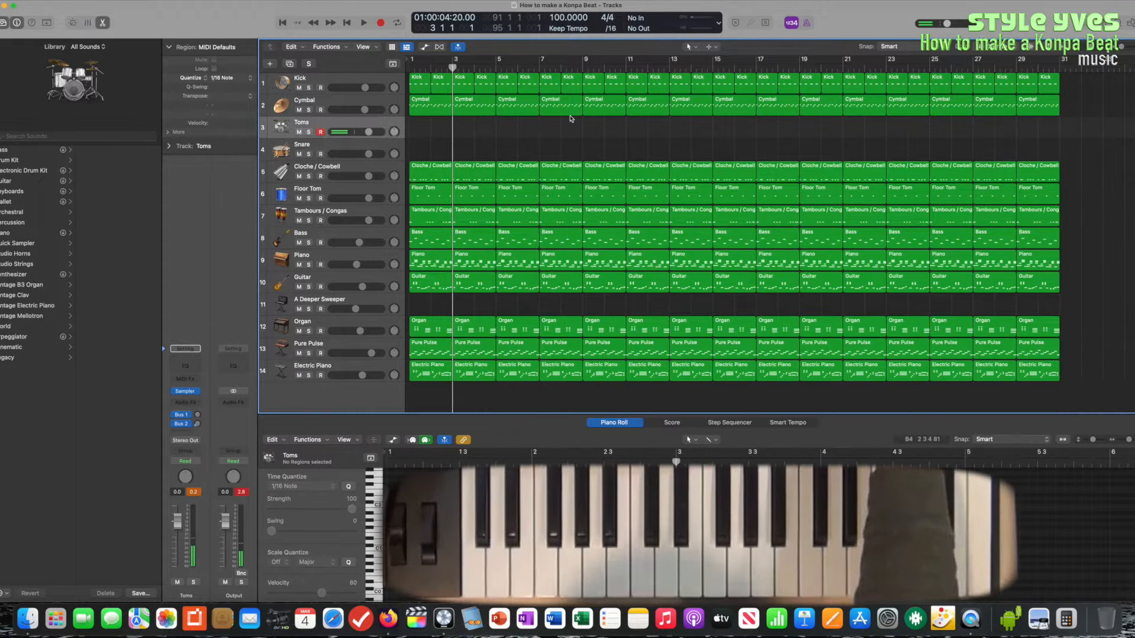
{"action": "left_click", "coordinate": [360, 148]}
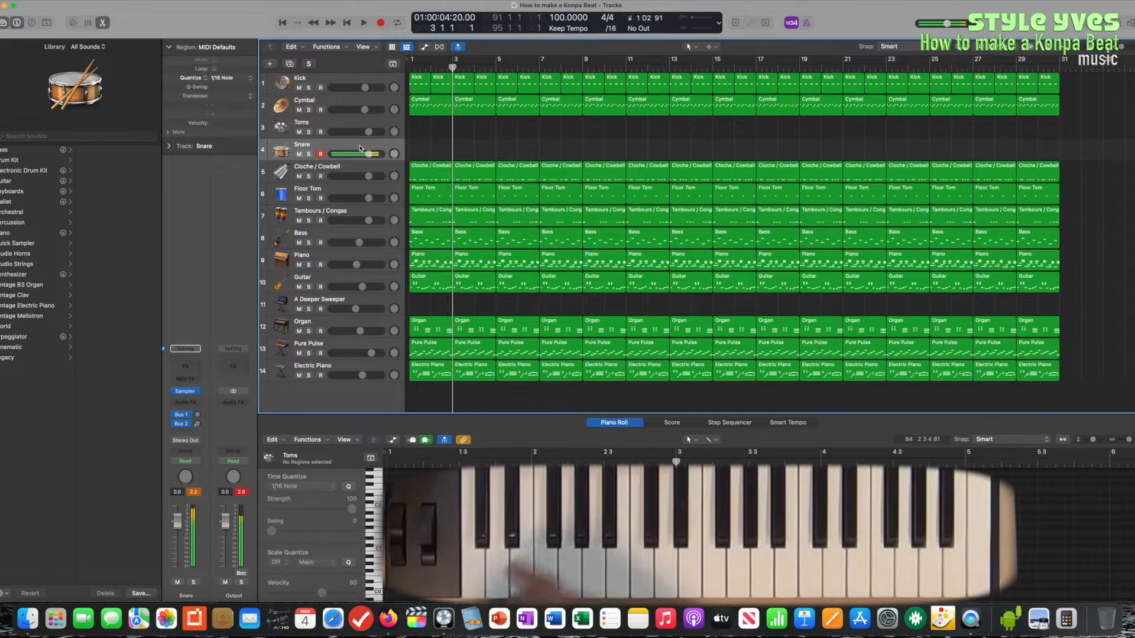
{"action": "key", "text": "Return"}
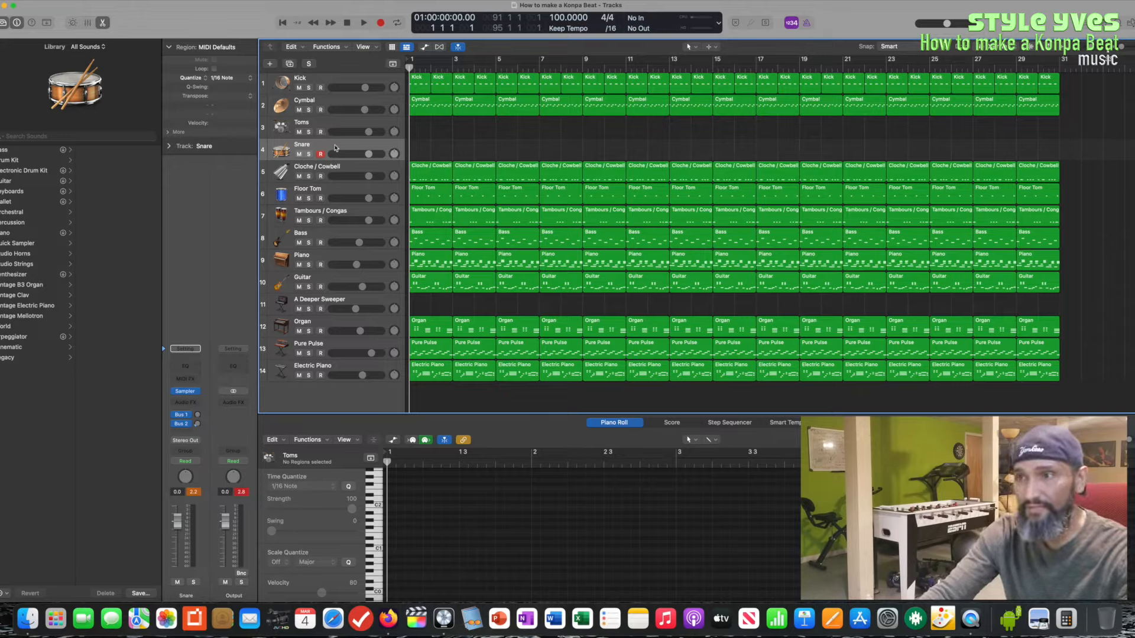
{"action": "left_click", "coordinate": [380, 23]}
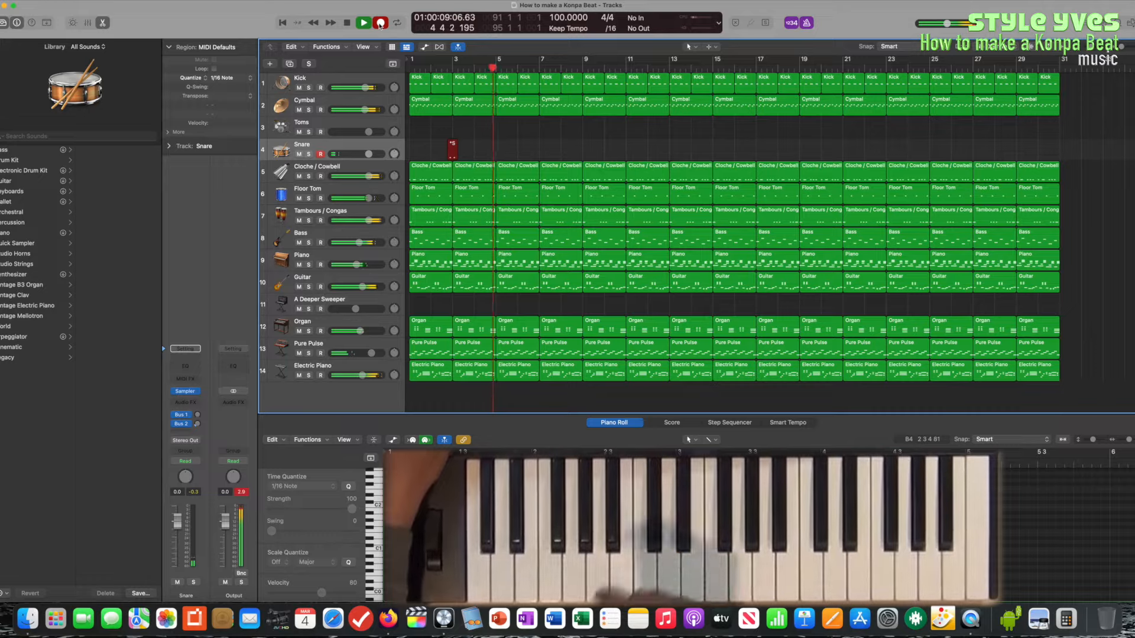
{"action": "left_click", "coordinate": [380, 22]}
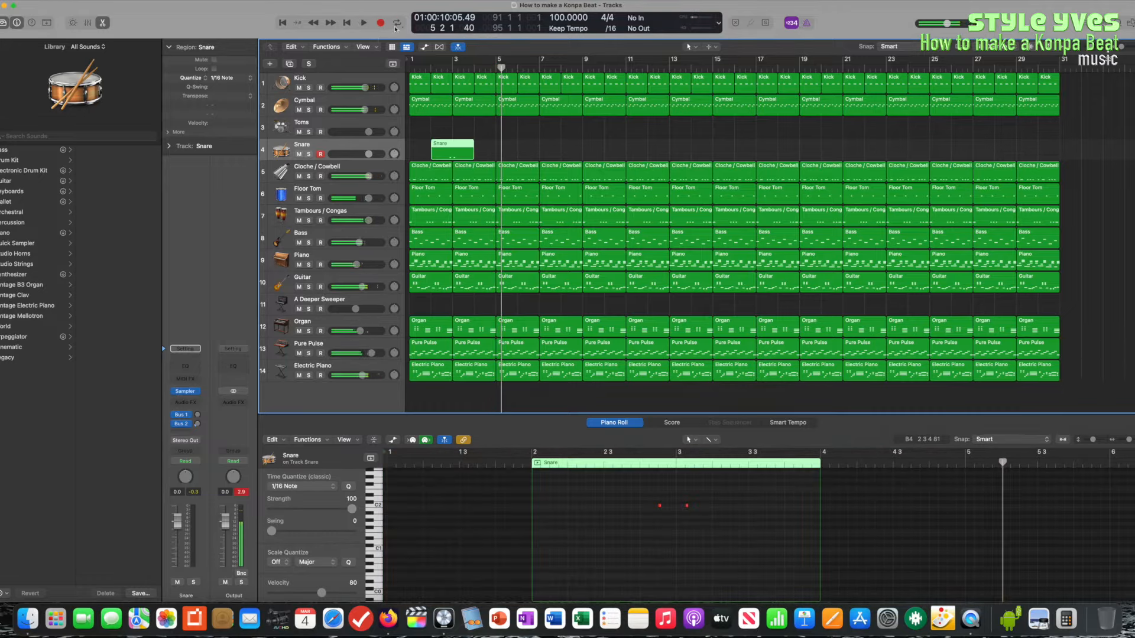
Step: Repeat the two-bar Snare region with 14 copies
{"action": "right_click", "coordinate": [457, 144]}
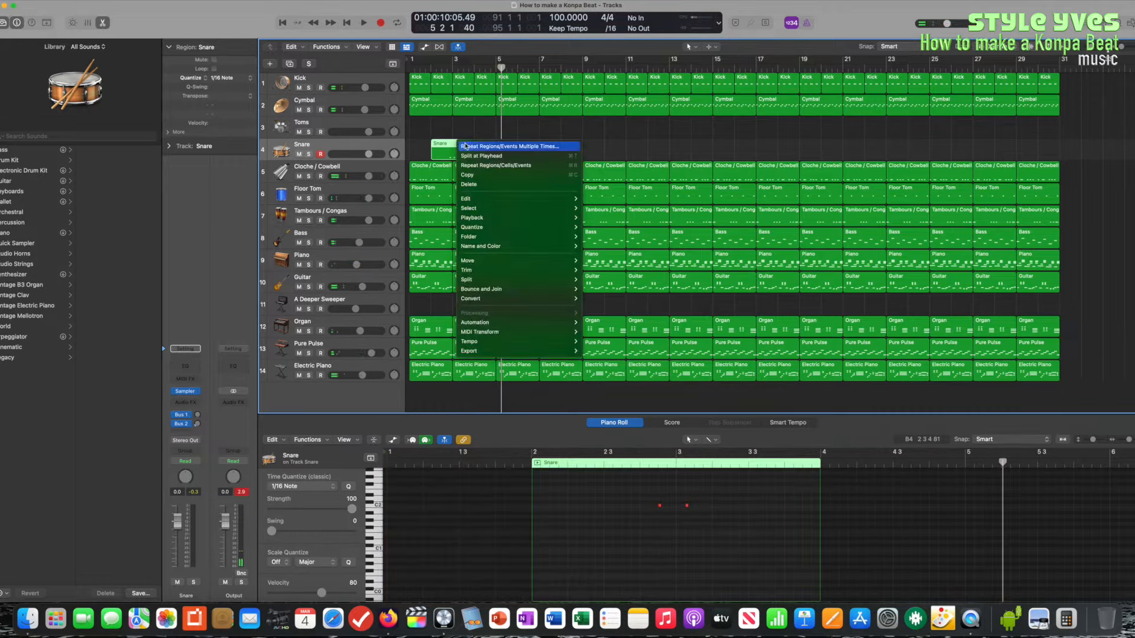
{"action": "left_click", "coordinate": [505, 166]}
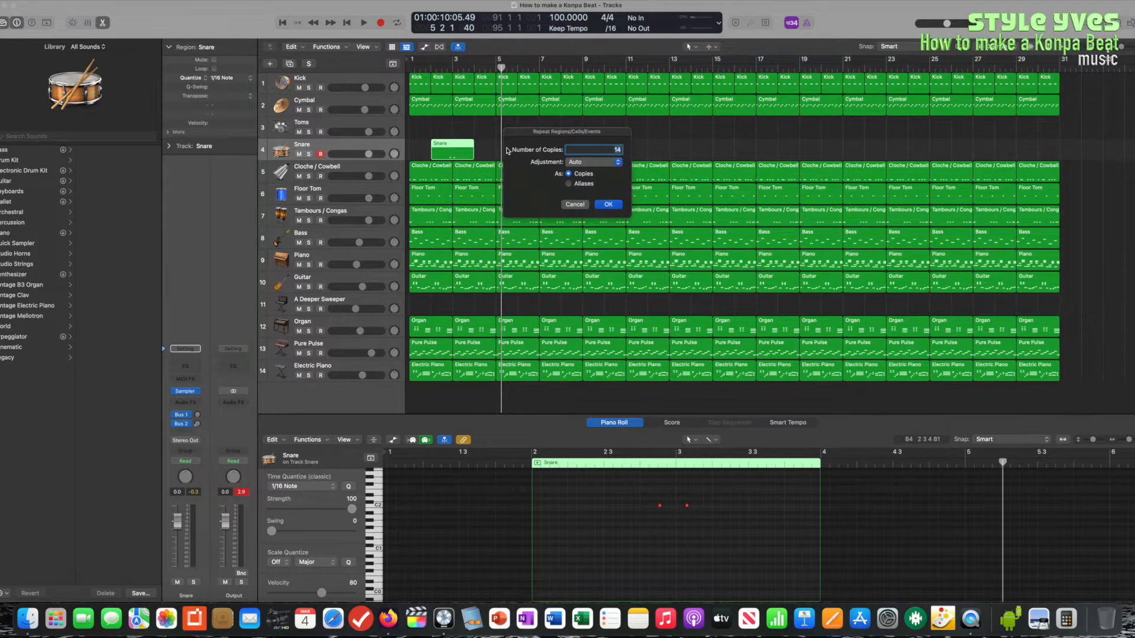
{"action": "left_click", "coordinate": [608, 204]}
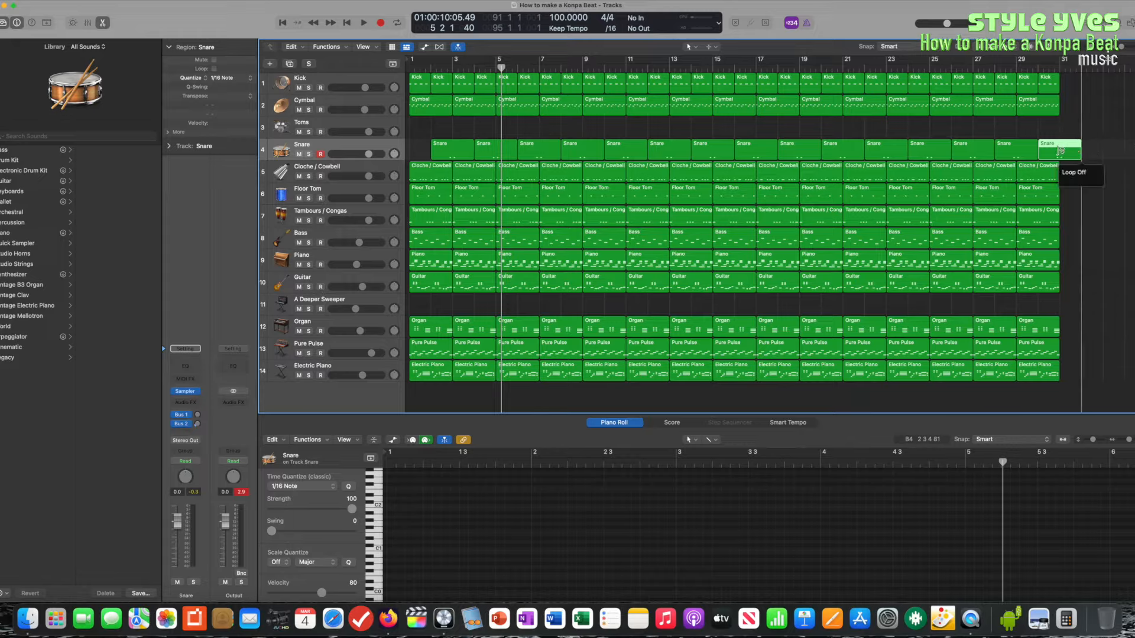
Step: Split the last Snare region at bar 31 and delete the piece that extends past the other tracks
{"action": "left_click", "coordinate": [1060, 68]}
{"action": "right_click", "coordinate": [1068, 144]}
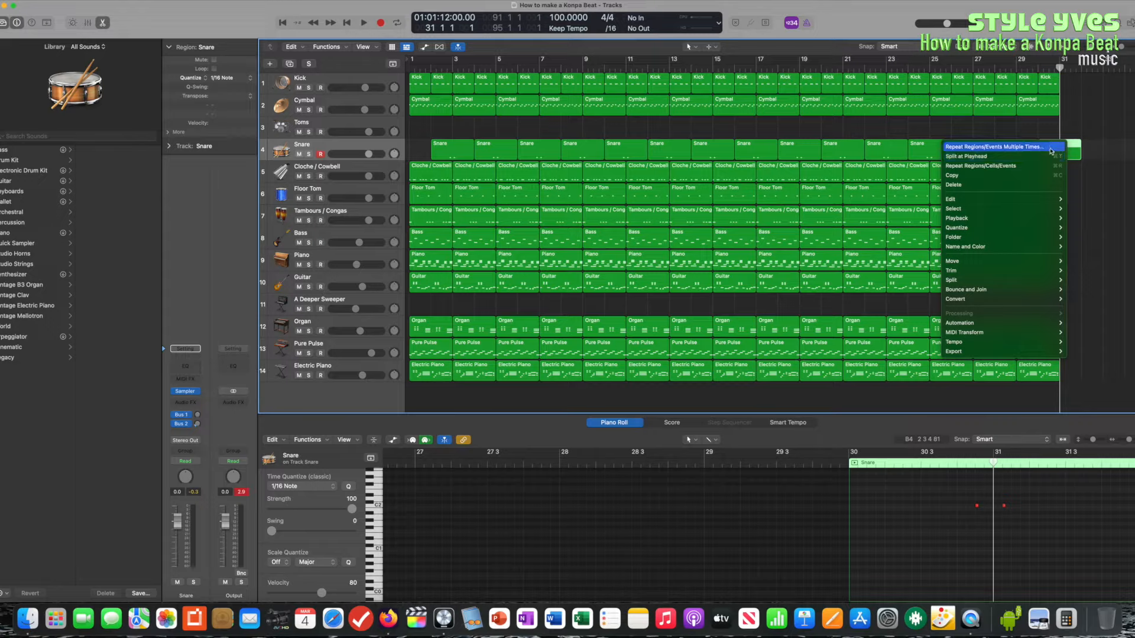
{"action": "left_click", "coordinate": [1047, 157]}
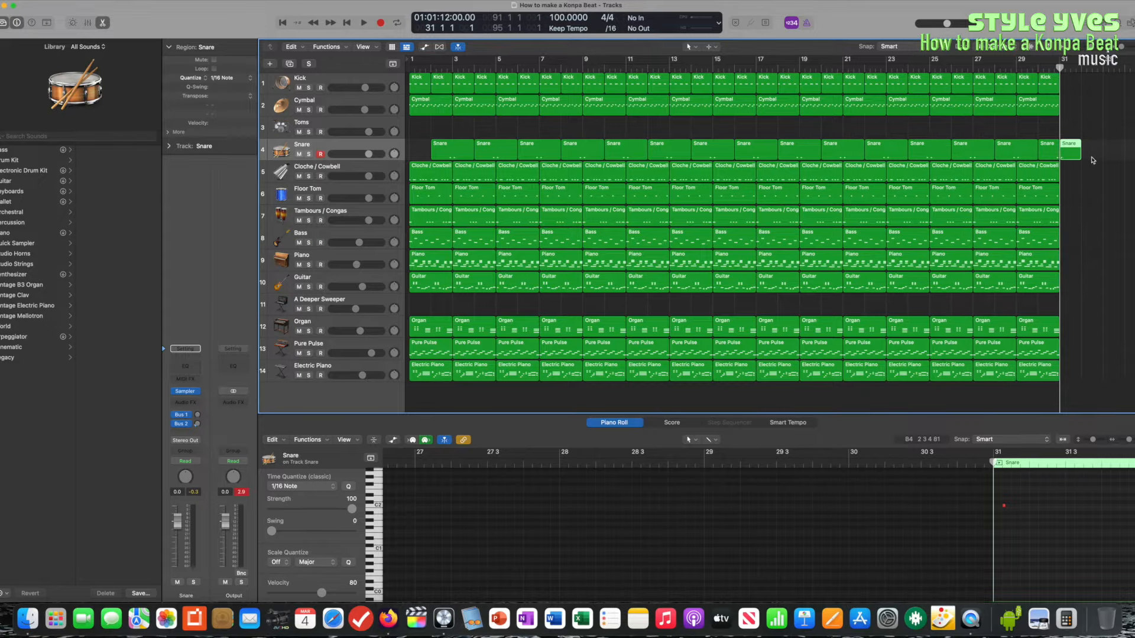
{"action": "key", "text": "Delete"}
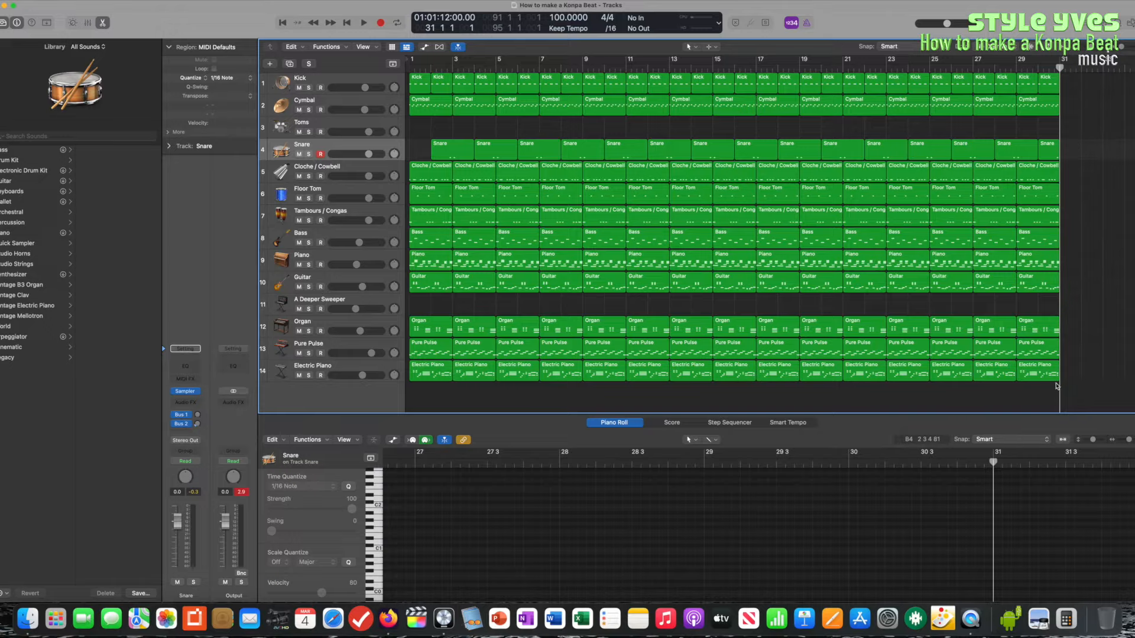
Step: Lower the Electric Piano track's volume
{"action": "left_click", "coordinate": [349, 126]}
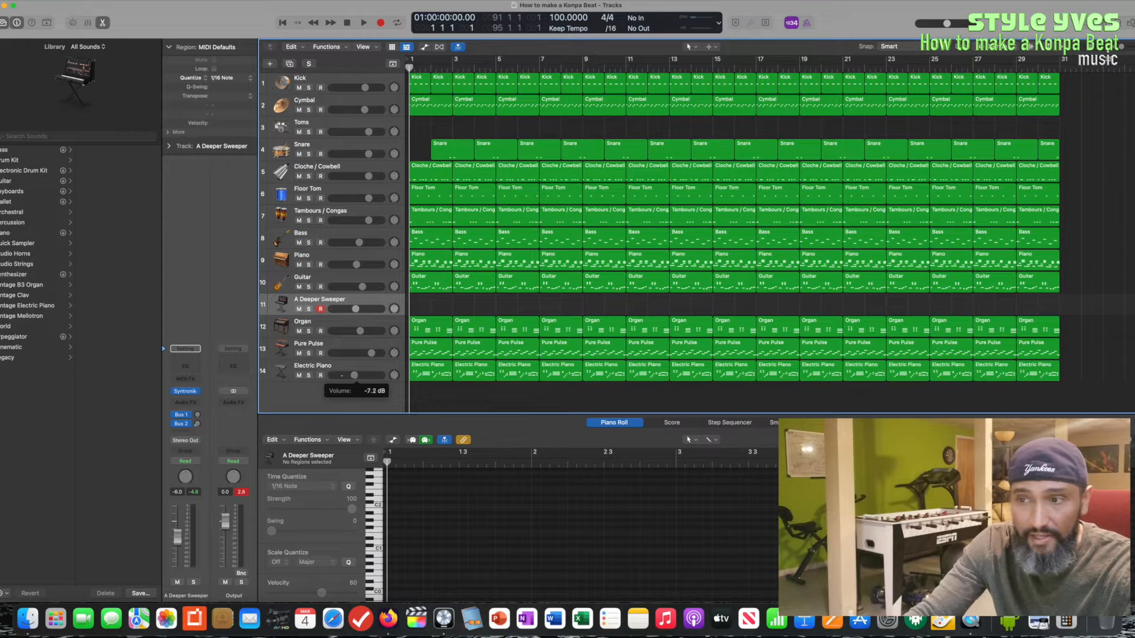
{"action": "left_click_drag", "start_coordinate": [353, 376], "coordinate": [351, 375]}
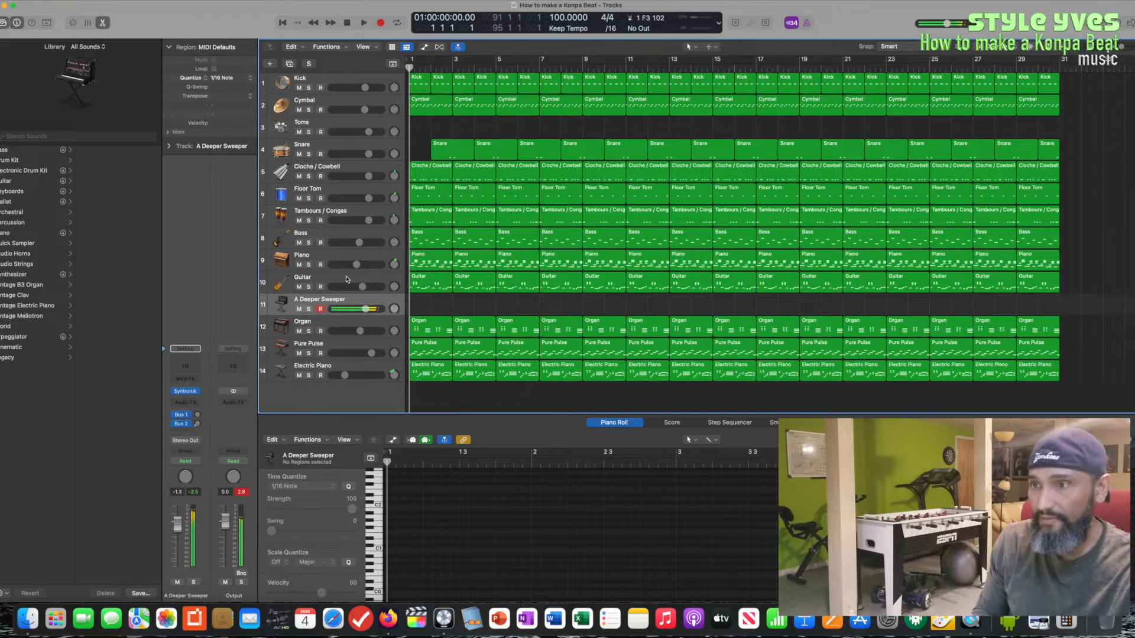
Step: Play the arrangement and solo the Kick, Cymbal and Snare tracks one after another to hear each part alone
{"action": "left_click", "coordinate": [1071, 109]}
{"action": "key", "text": "space"}
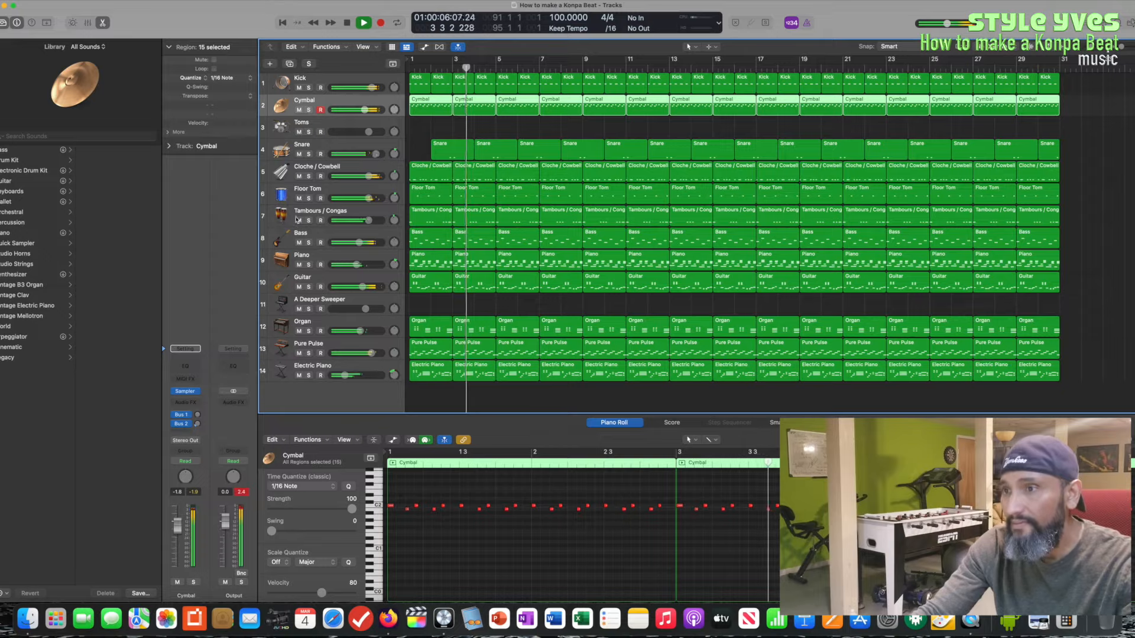
{"action": "left_click", "coordinate": [308, 88]}
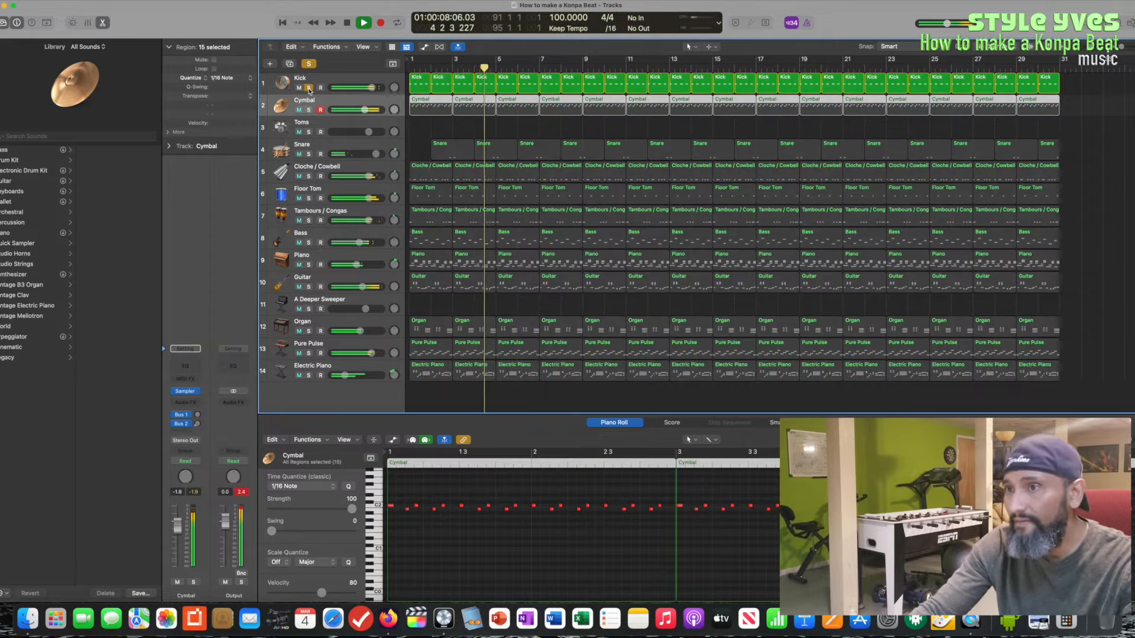
{"action": "left_click", "coordinate": [308, 88]}
{"action": "left_click", "coordinate": [308, 110]}
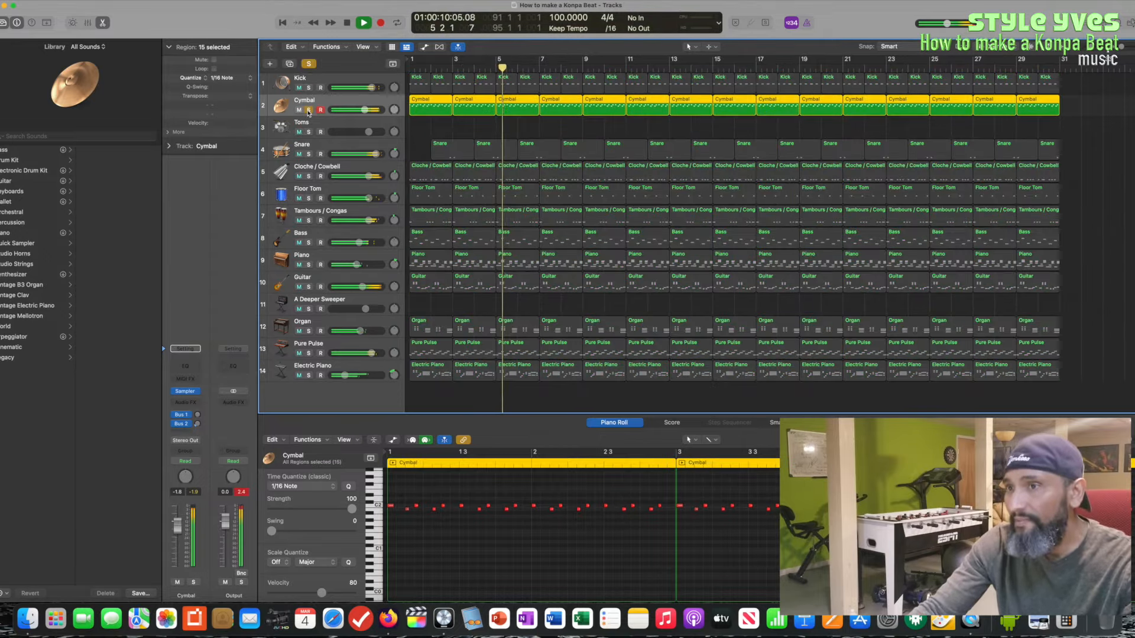
{"action": "left_click", "coordinate": [308, 110]}
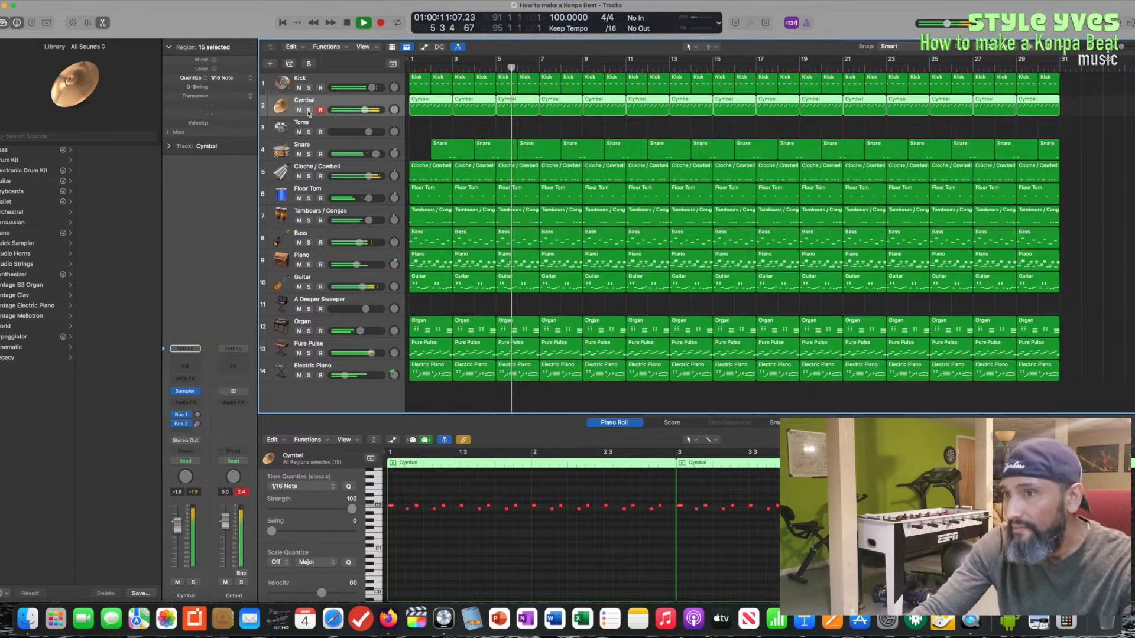
{"action": "left_click", "coordinate": [308, 155]}
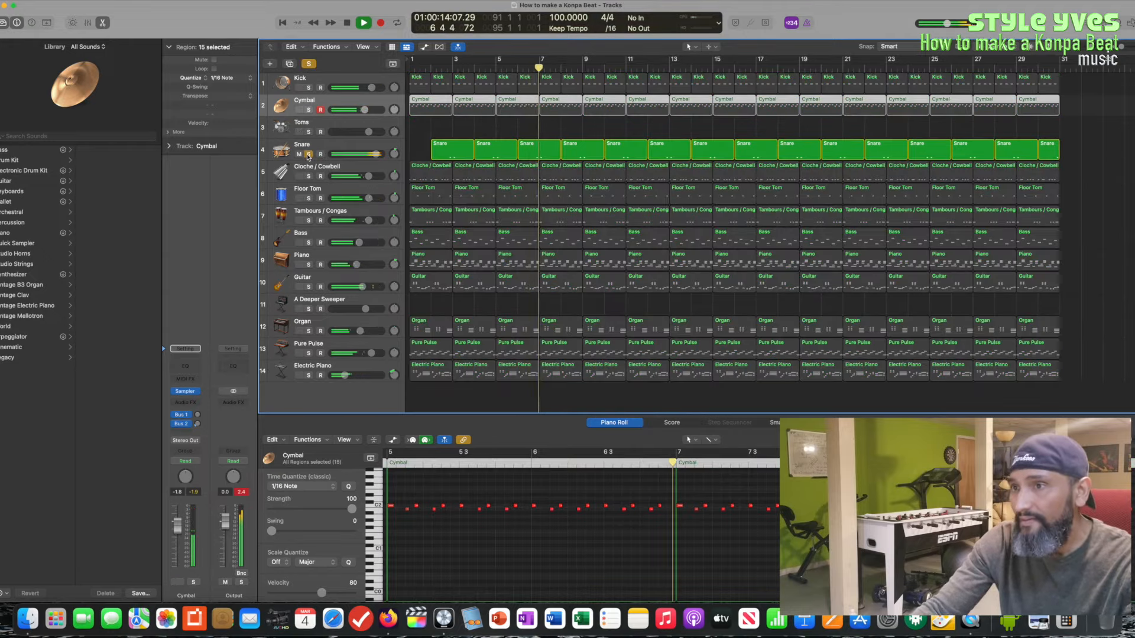
{"action": "left_click", "coordinate": [308, 155]}
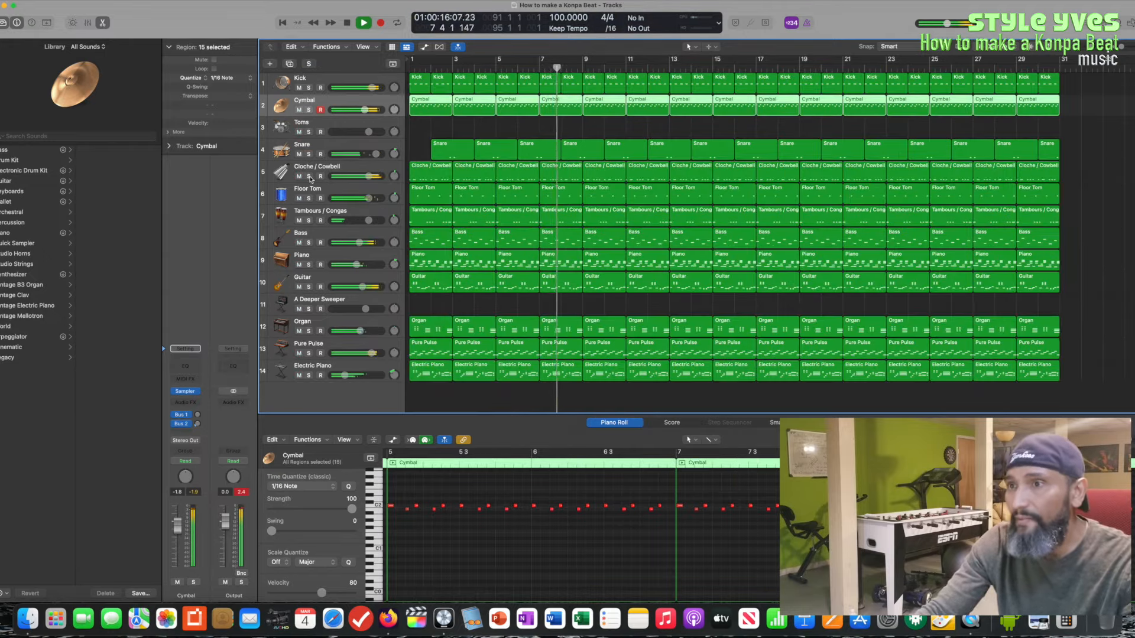
Step: Solo the Cloche / Cowbell and Floor Tom tracks together and the Tambours / Congas track alone during playback
{"action": "left_click", "coordinate": [308, 176]}
{"action": "left_click", "coordinate": [308, 198]}
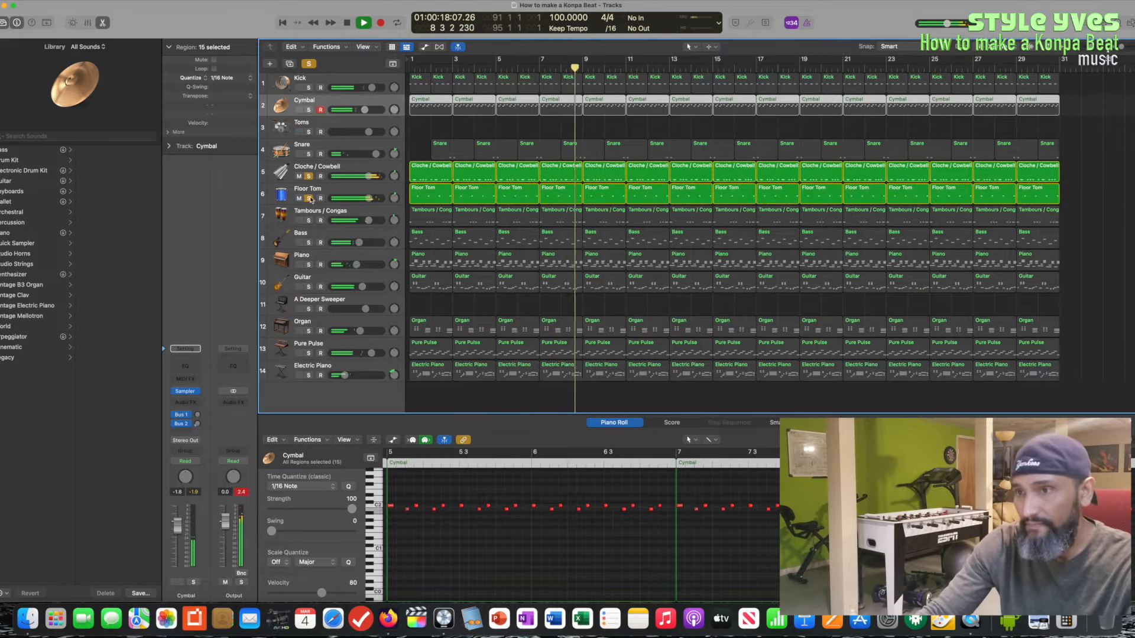
{"action": "left_click", "coordinate": [308, 176]}
{"action": "left_click", "coordinate": [308, 199]}
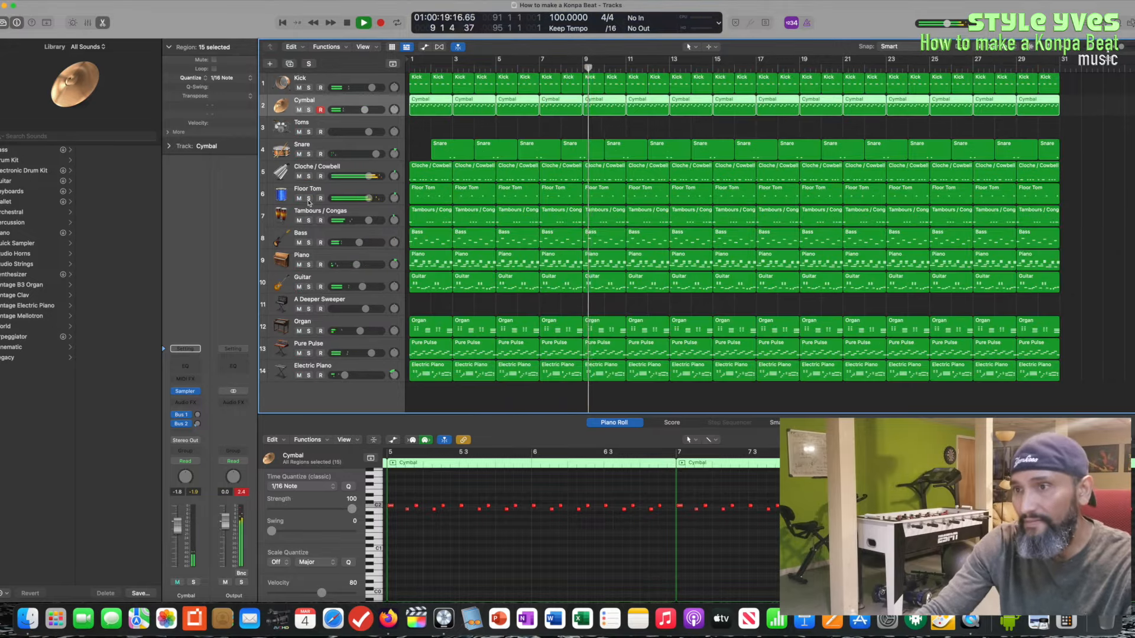
{"action": "left_click", "coordinate": [307, 221]}
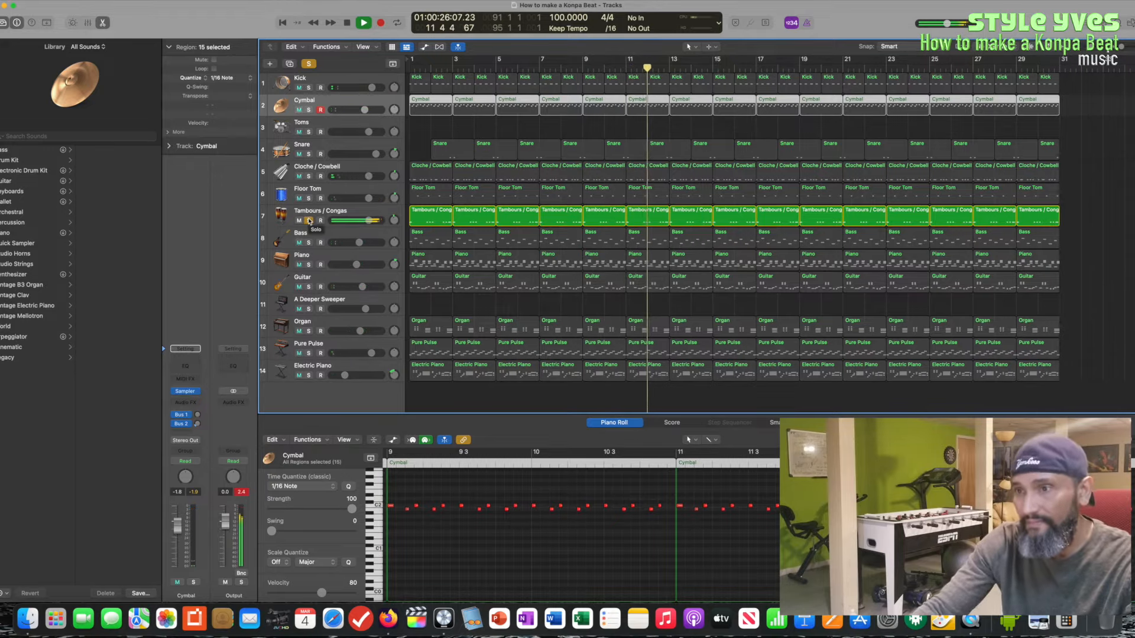
{"action": "left_click", "coordinate": [308, 221]}
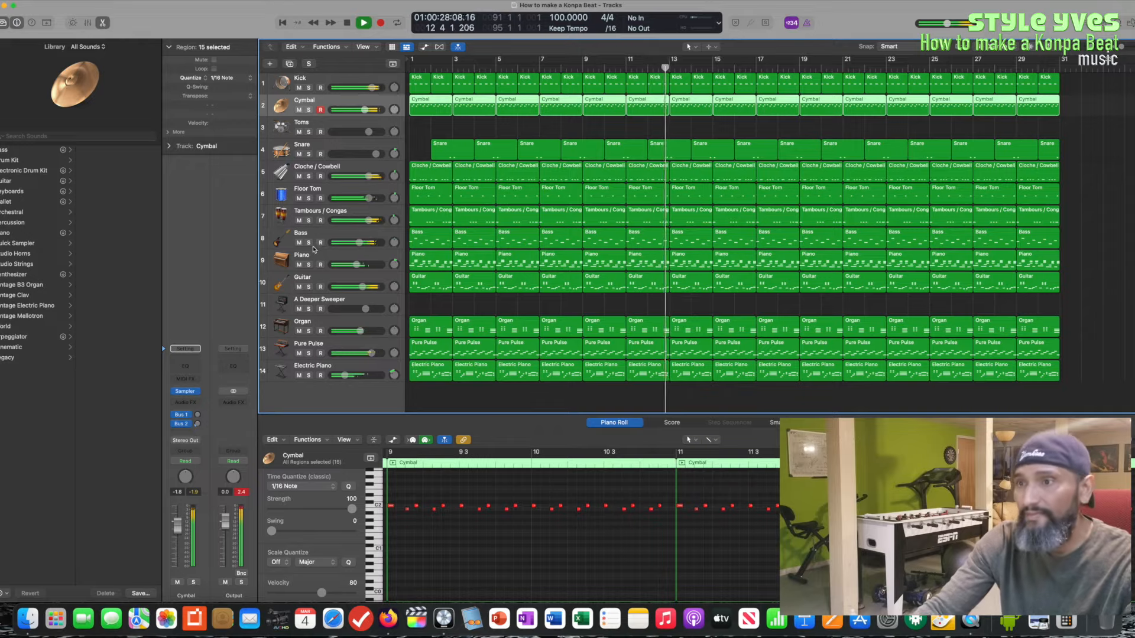
Step: Solo the Bass, Piano and Guitar tracks one after another to hear each part alone
{"action": "left_click", "coordinate": [308, 242]}
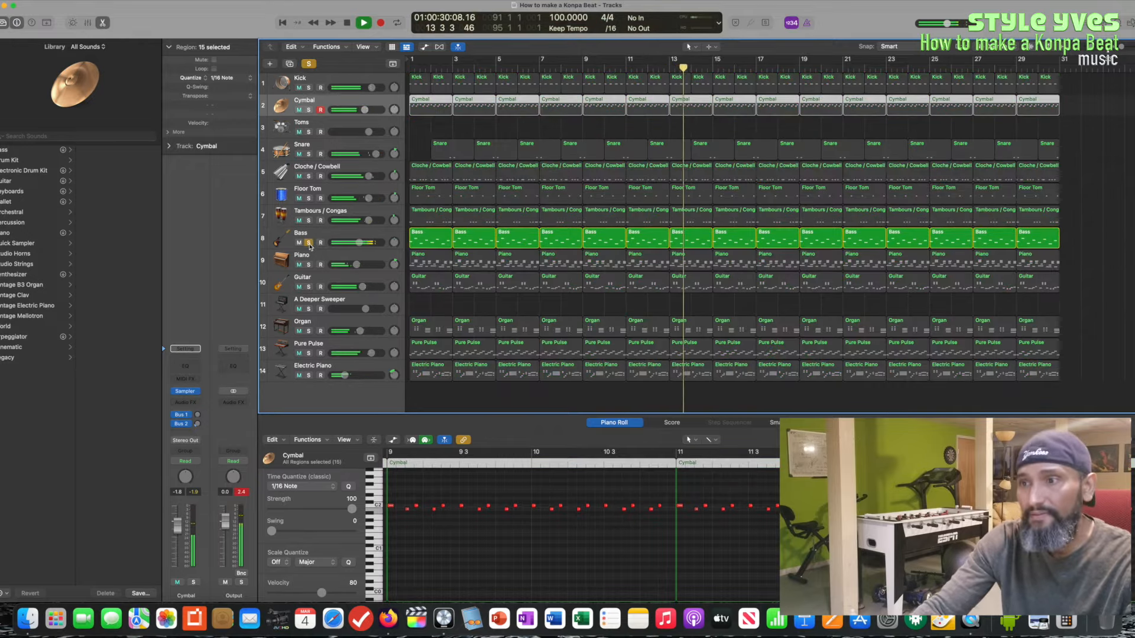
{"action": "left_click", "coordinate": [308, 242]}
{"action": "left_click", "coordinate": [309, 264]}
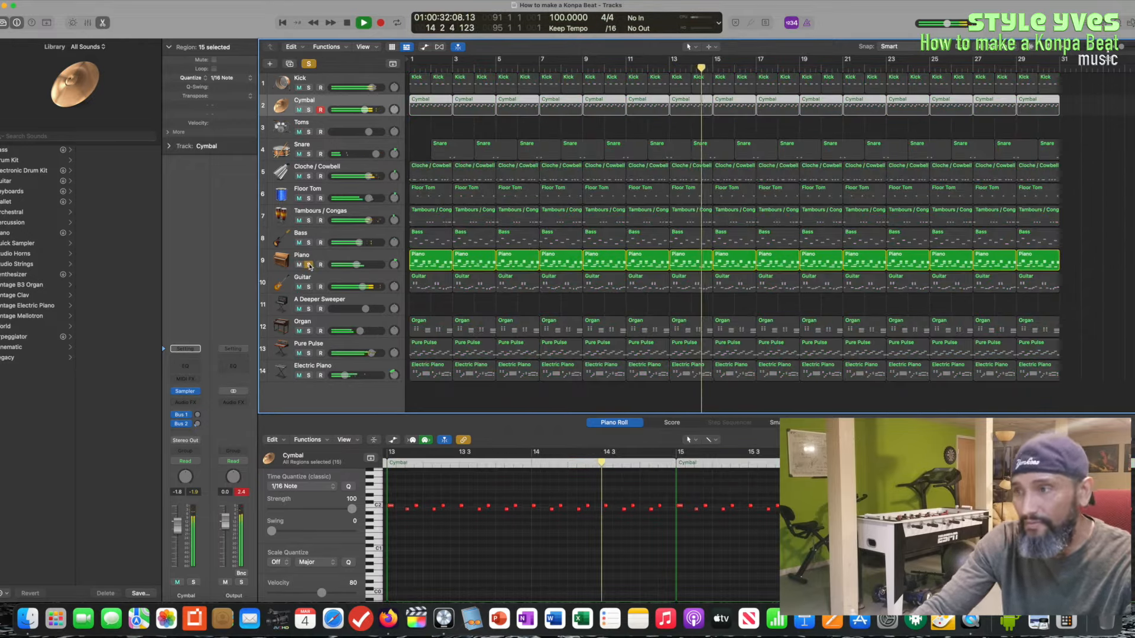
{"action": "left_click", "coordinate": [308, 264]}
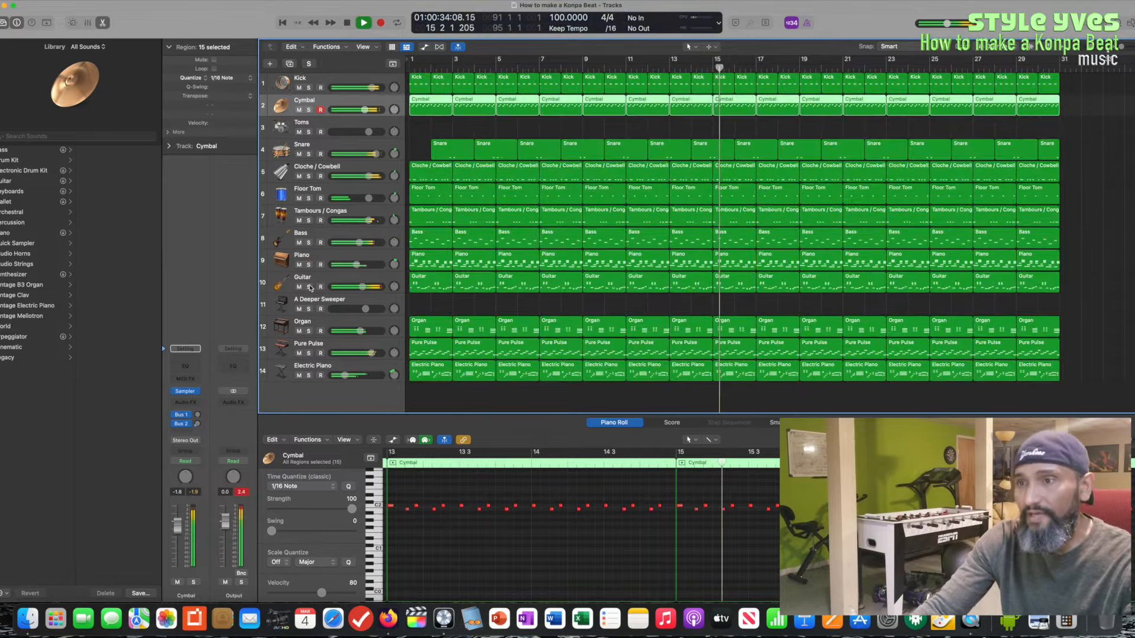
{"action": "left_click", "coordinate": [308, 287]}
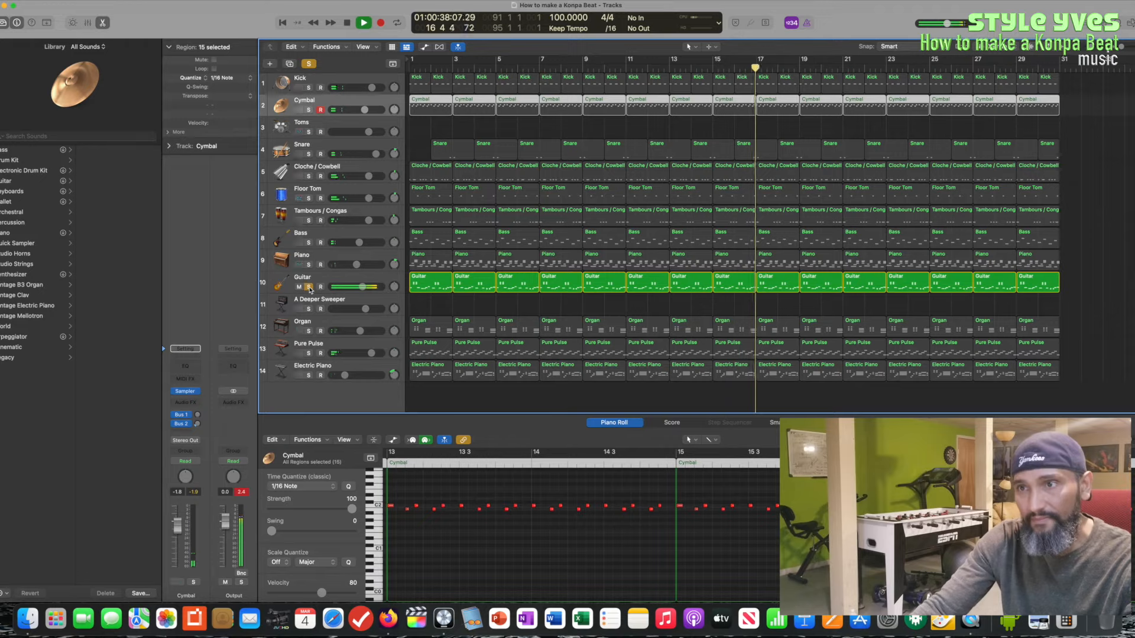
{"action": "left_click", "coordinate": [308, 287]}
Step: Solo the Organ, Pure Pulse and Electric Piano tracks one after another to hear each part alone, and stop playback
{"action": "left_click", "coordinate": [308, 309]}
{"action": "left_click", "coordinate": [308, 309]}
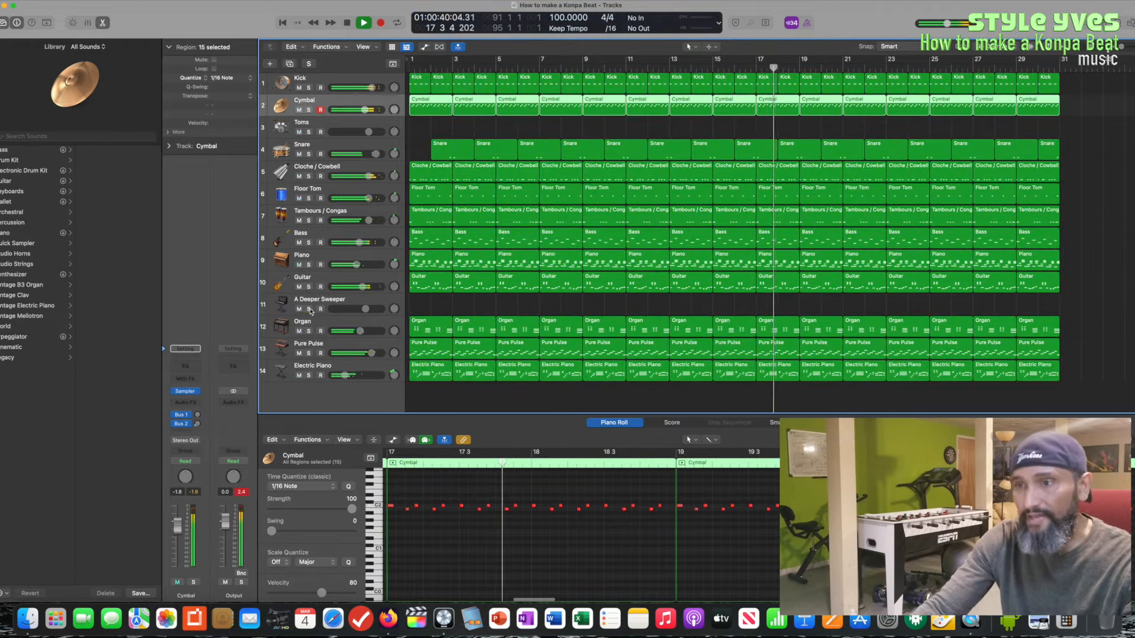
{"action": "left_click", "coordinate": [309, 331]}
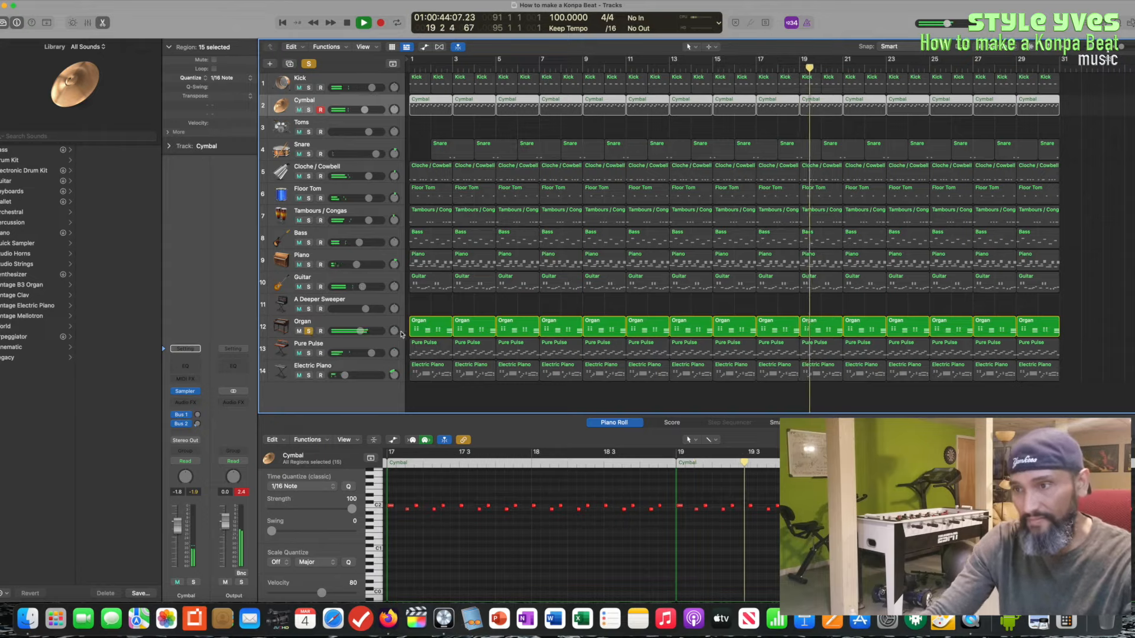
{"action": "left_click", "coordinate": [309, 331]}
{"action": "left_click", "coordinate": [309, 353]}
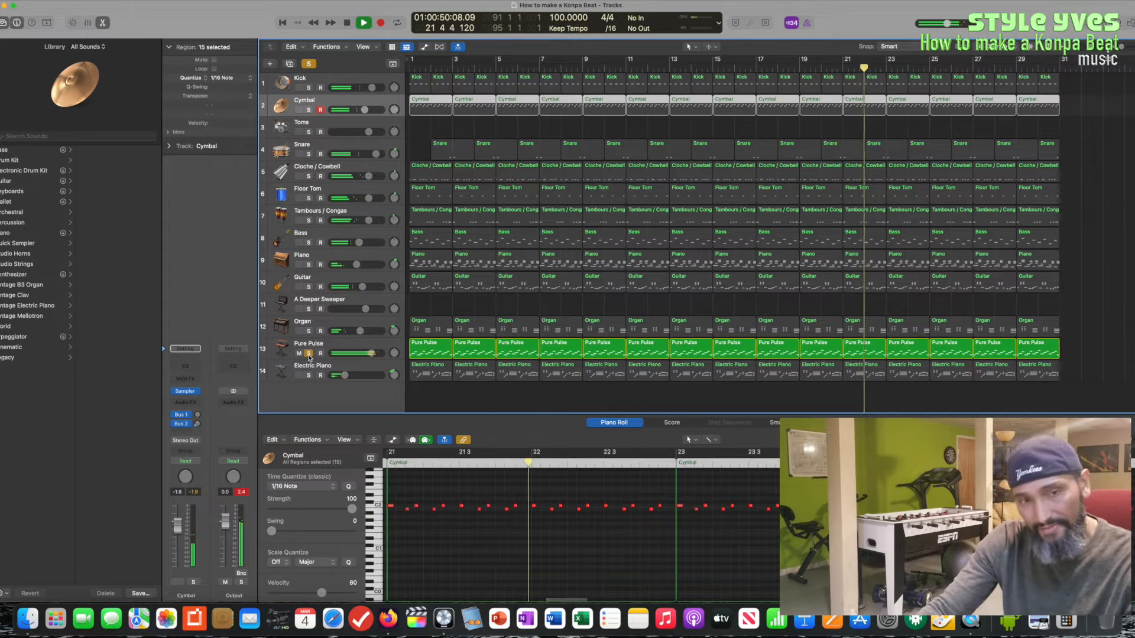
{"action": "left_click", "coordinate": [308, 353]}
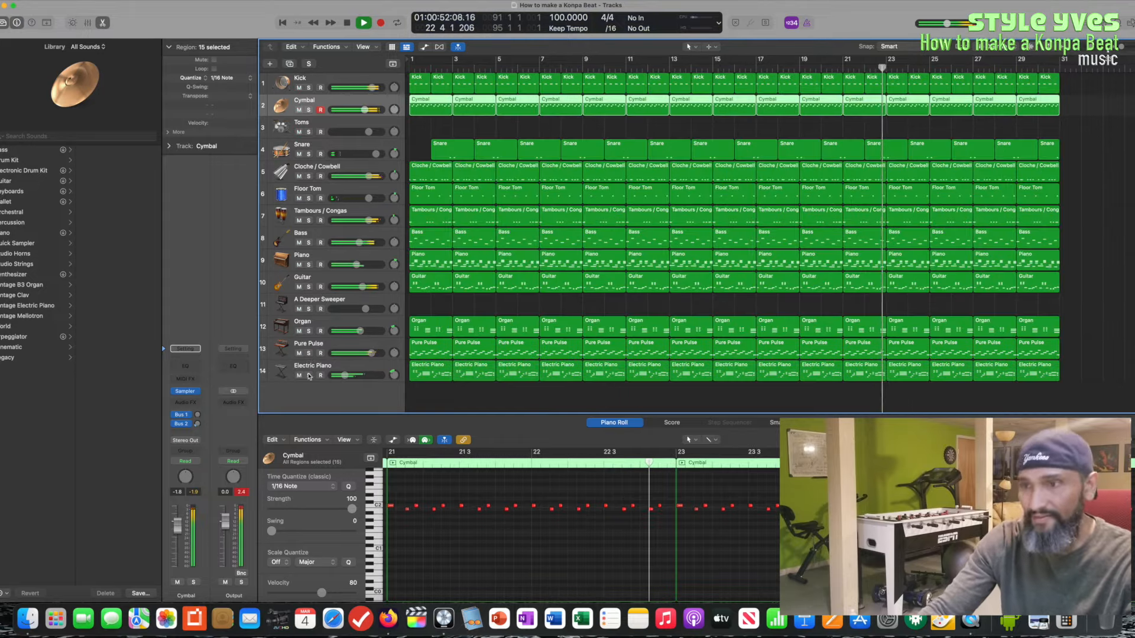
{"action": "left_click", "coordinate": [309, 376]}
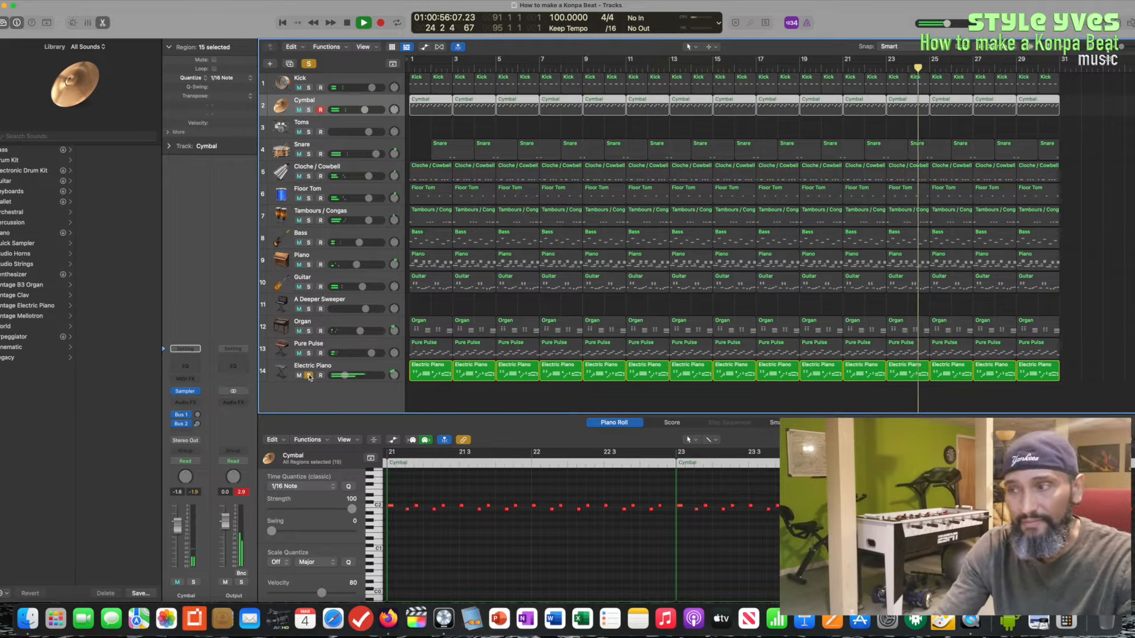
{"action": "left_click", "coordinate": [308, 376]}
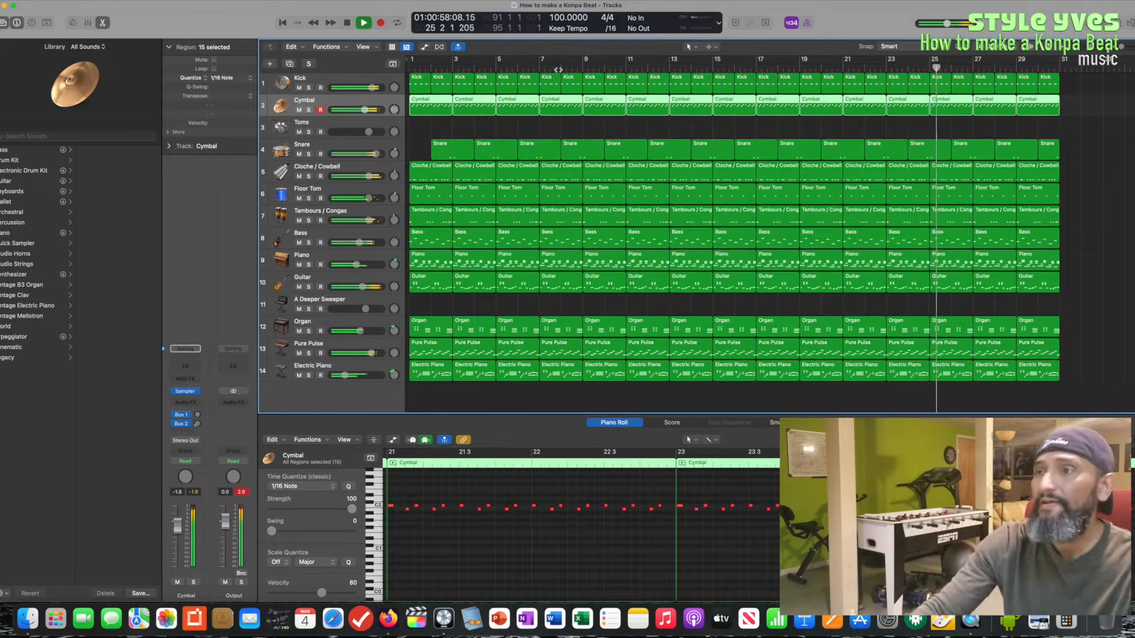
{"action": "left_click", "coordinate": [347, 24]}
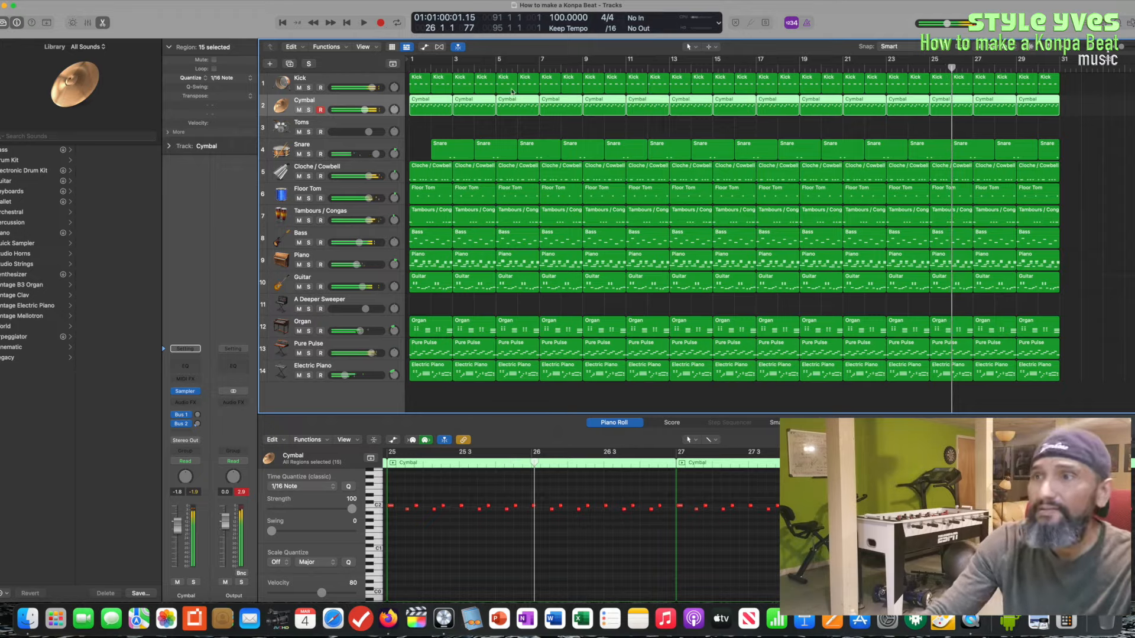
Step: Record a melody on the A Deeper Sweeper track from the song's start to bar 31, raising the track's volume to about 3.9 dB
{"action": "key", "text": "Return"}
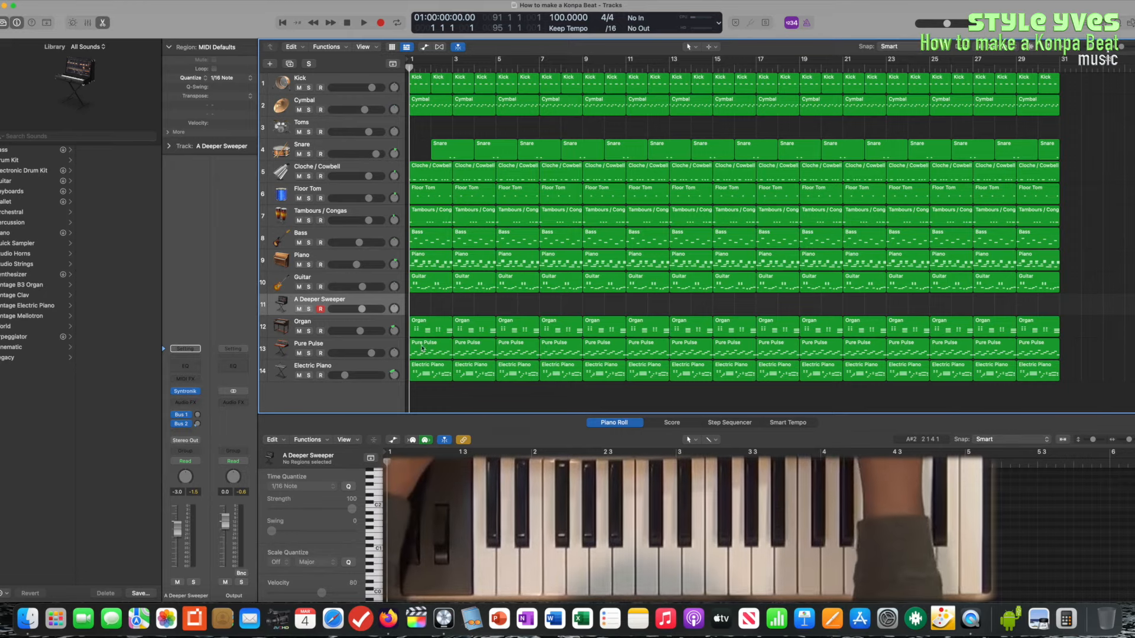
{"action": "left_click", "coordinate": [381, 22]}
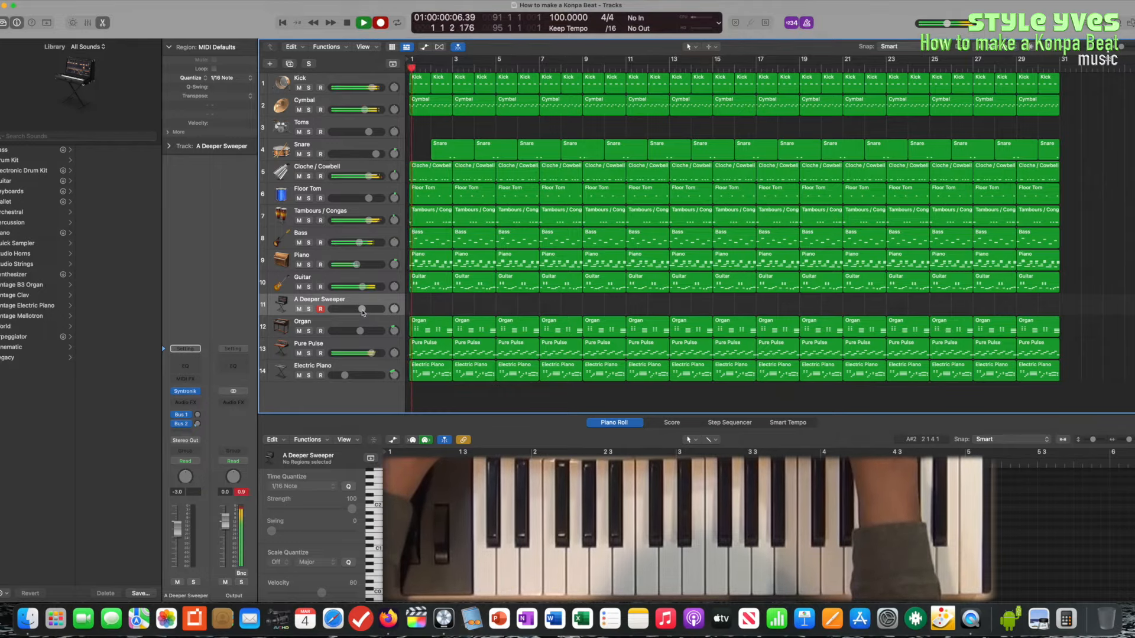
{"action": "left_click_drag", "start_coordinate": [362, 309], "coordinate": [375, 309]}
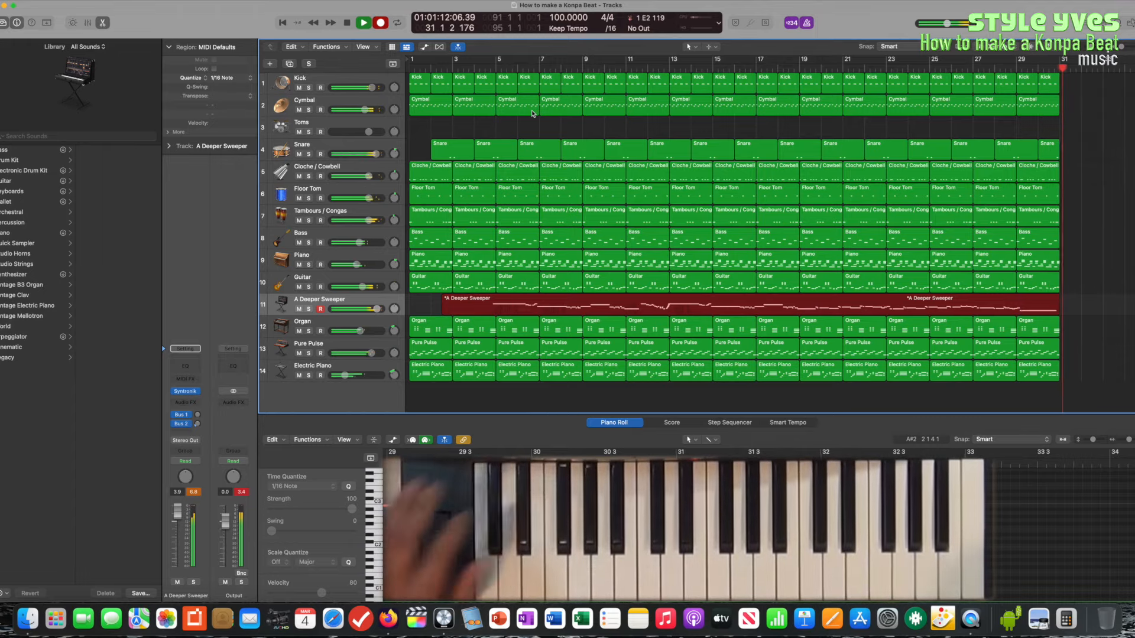
{"action": "key", "text": "space"}
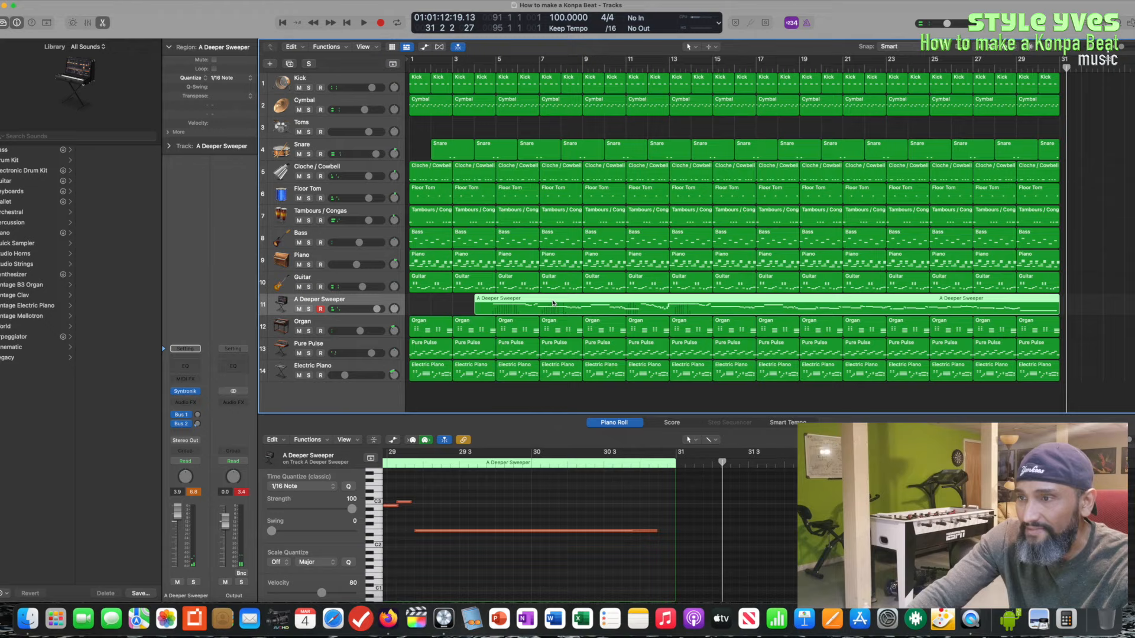
Step: Turn off quantization for the recorded A Deeper Sweeper region and play the arrangement from the beginning
{"action": "left_click", "coordinate": [232, 78]}
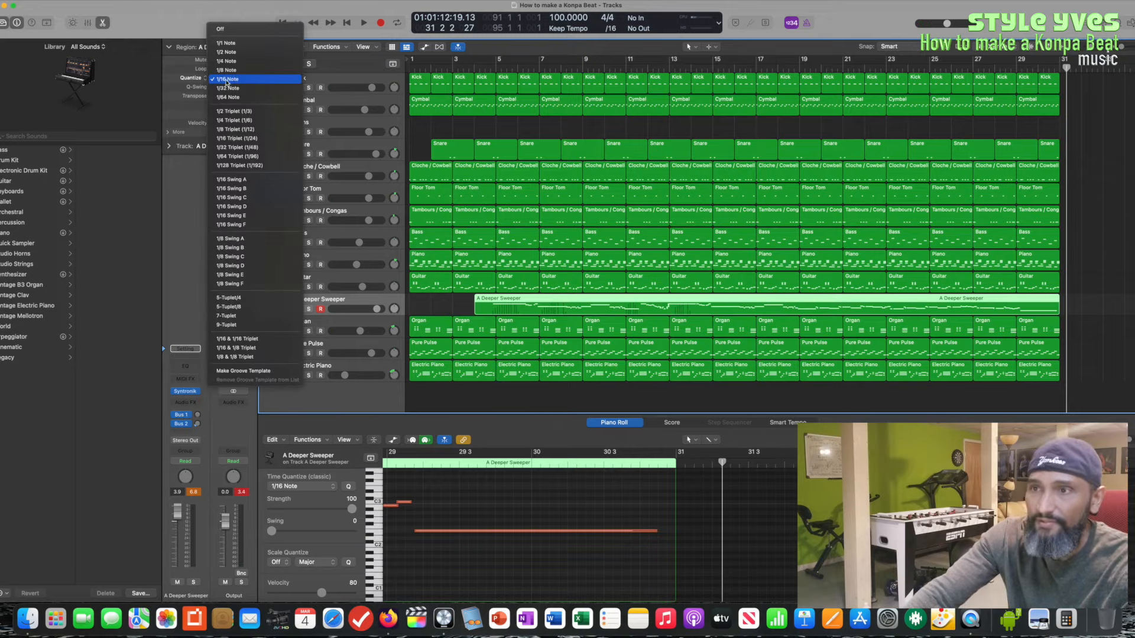
{"action": "left_click", "coordinate": [244, 30]}
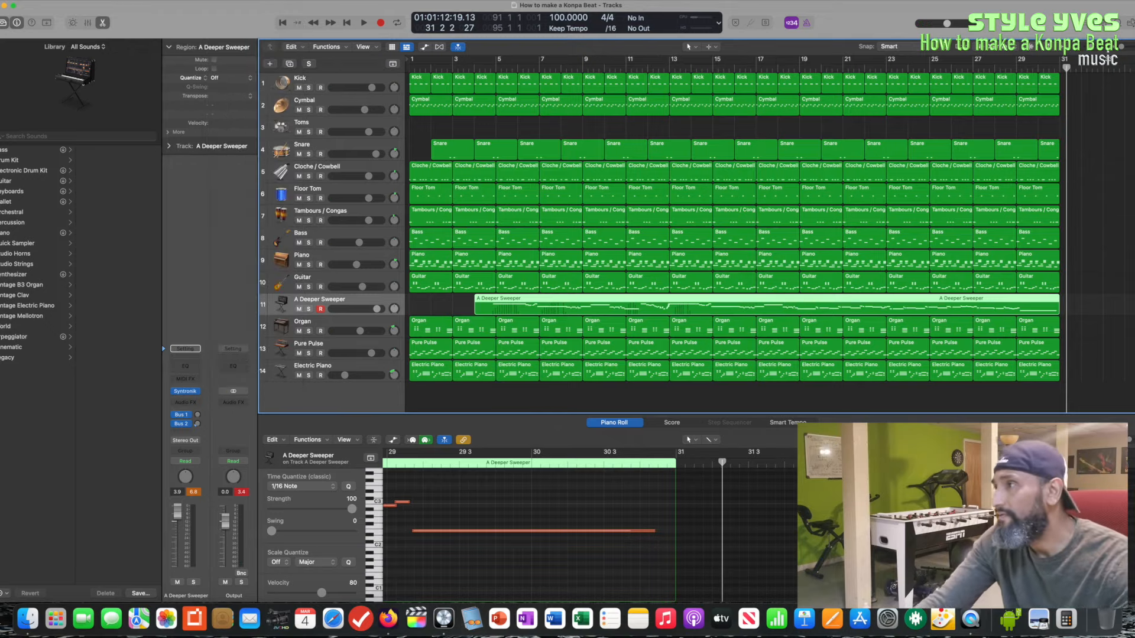
{"action": "key", "text": "Return"}
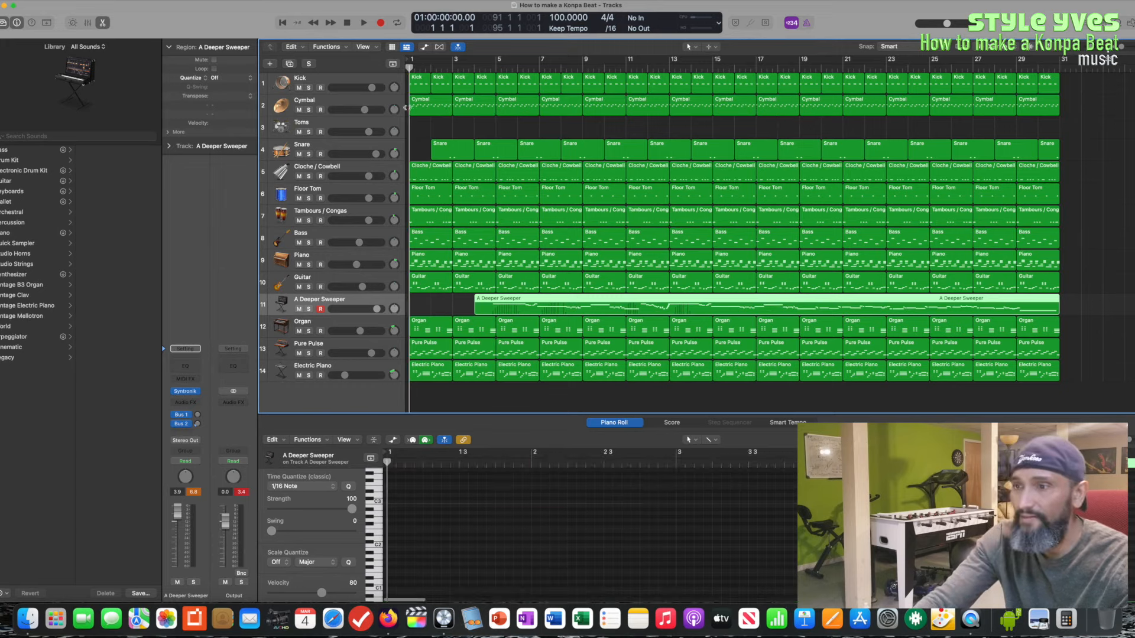
{"action": "left_click", "coordinate": [361, 23]}
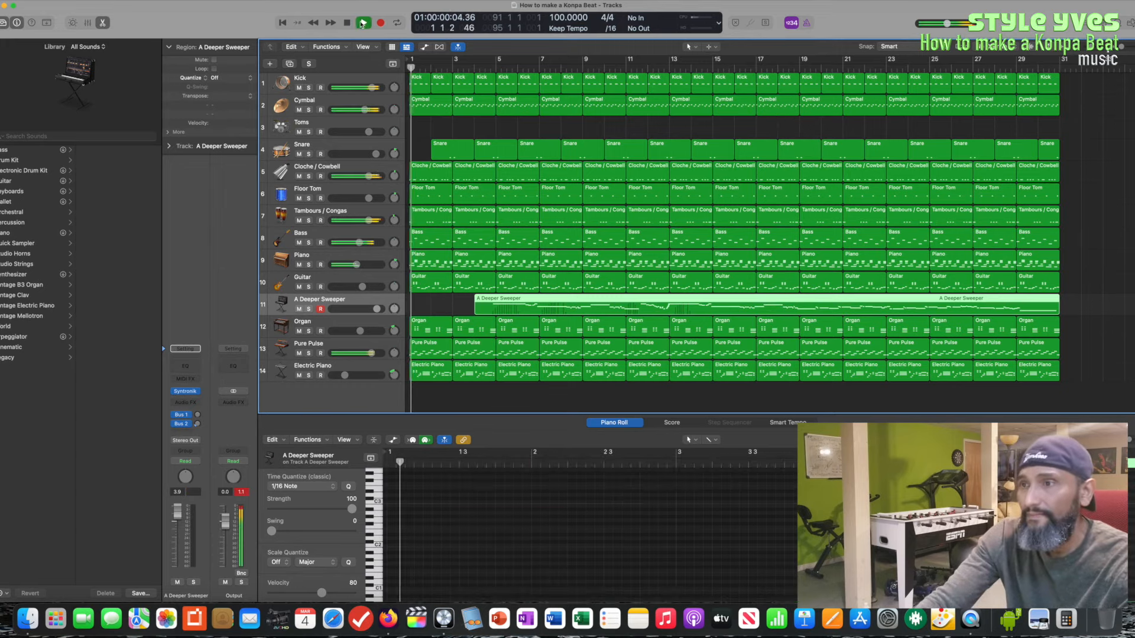